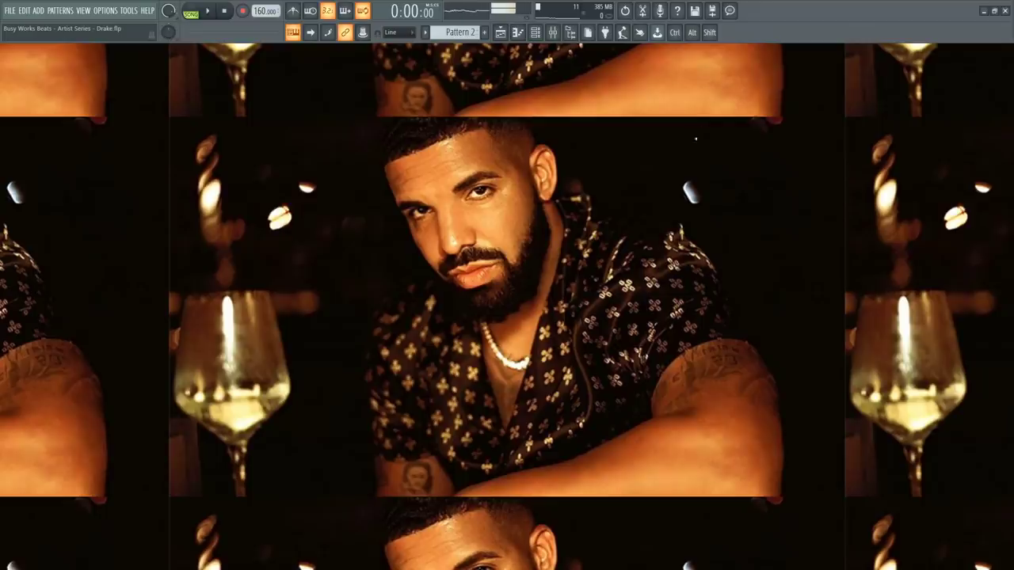
Bring up the channel rack showing the Scaler and Prophet V3 channels
click(536, 39)
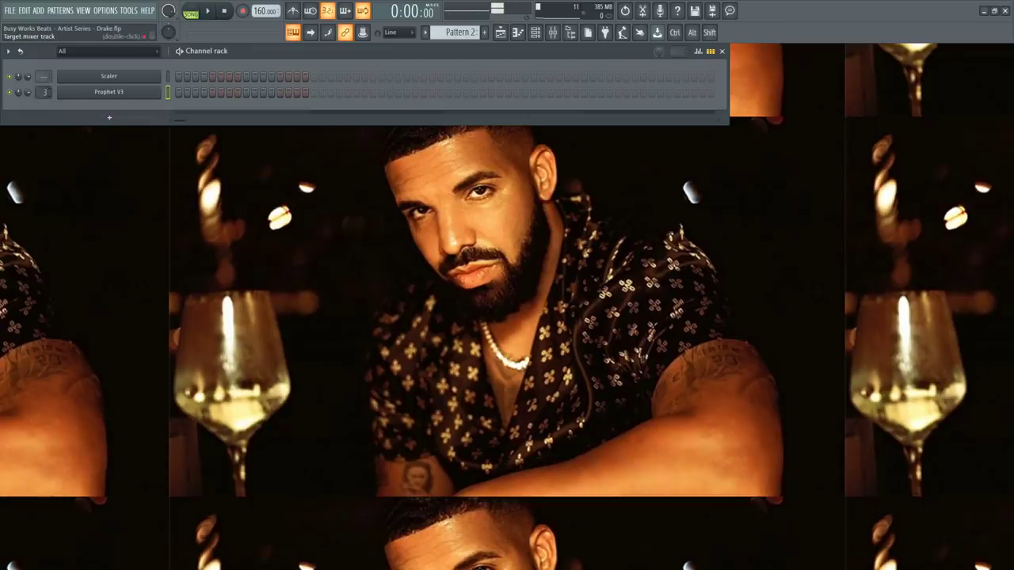
Open the Prophet V3 melody in the piano roll and play it back
click(110, 94)
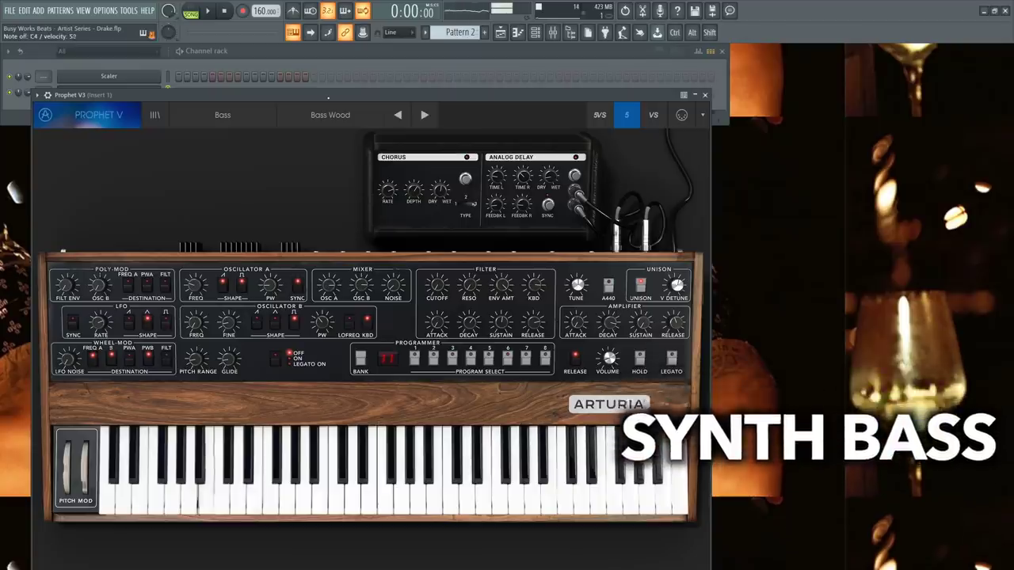
click(281, 58)
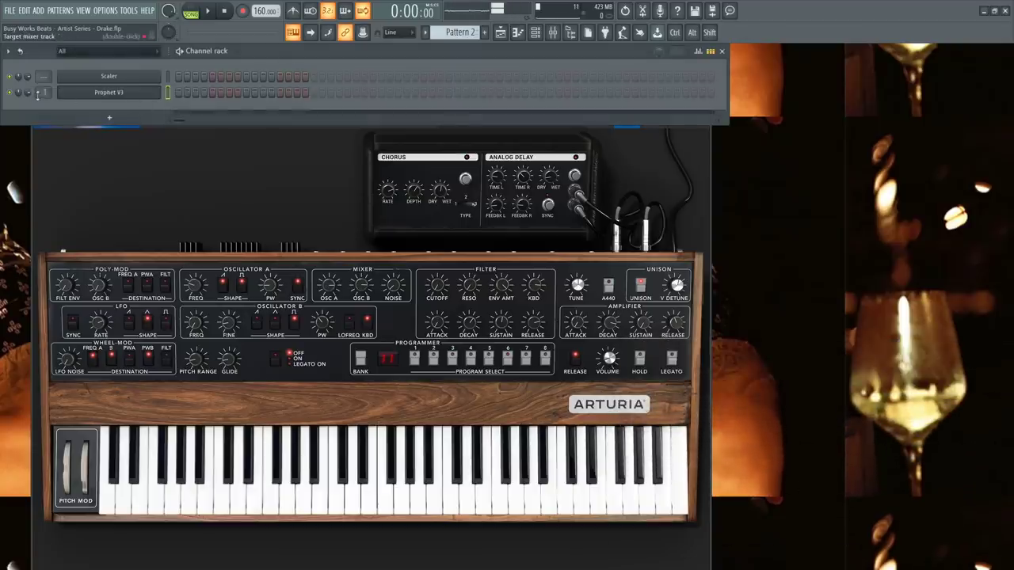
right_click(131, 95)
click(203, 98)
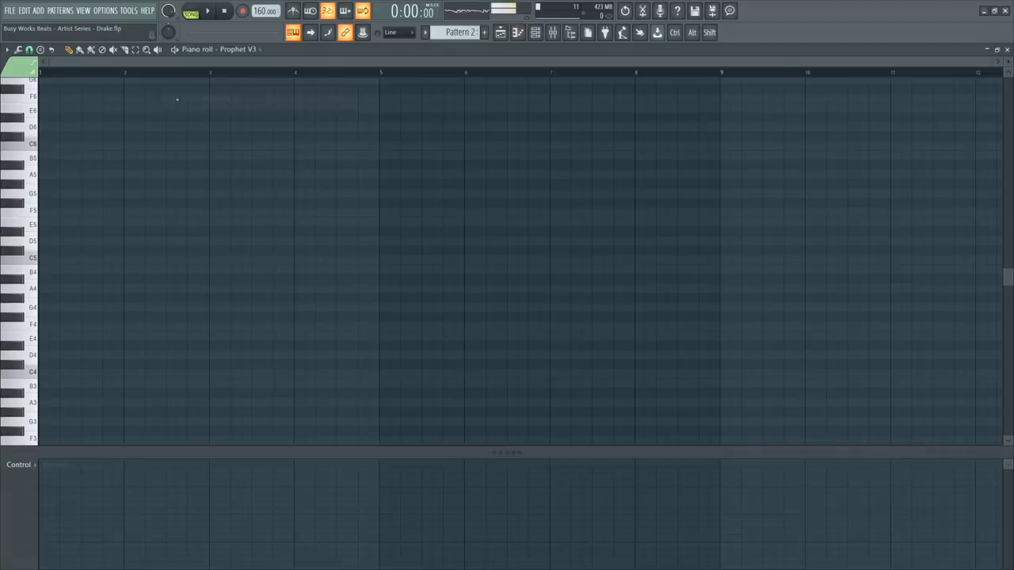
key(space)
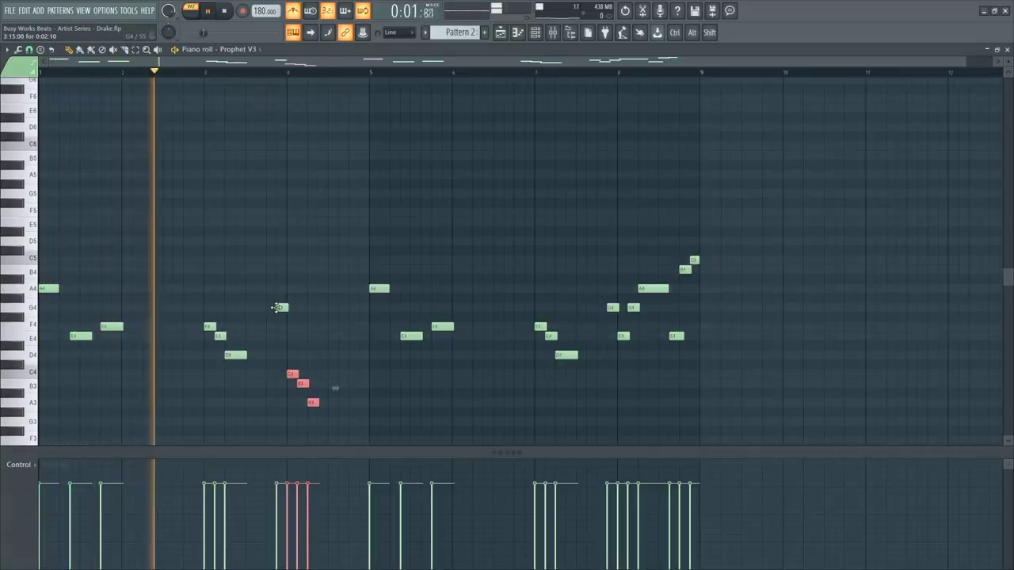
Raise the C4, B3 and A3 notes an octave to C5, B4 and A4
key(ctrl+Up)
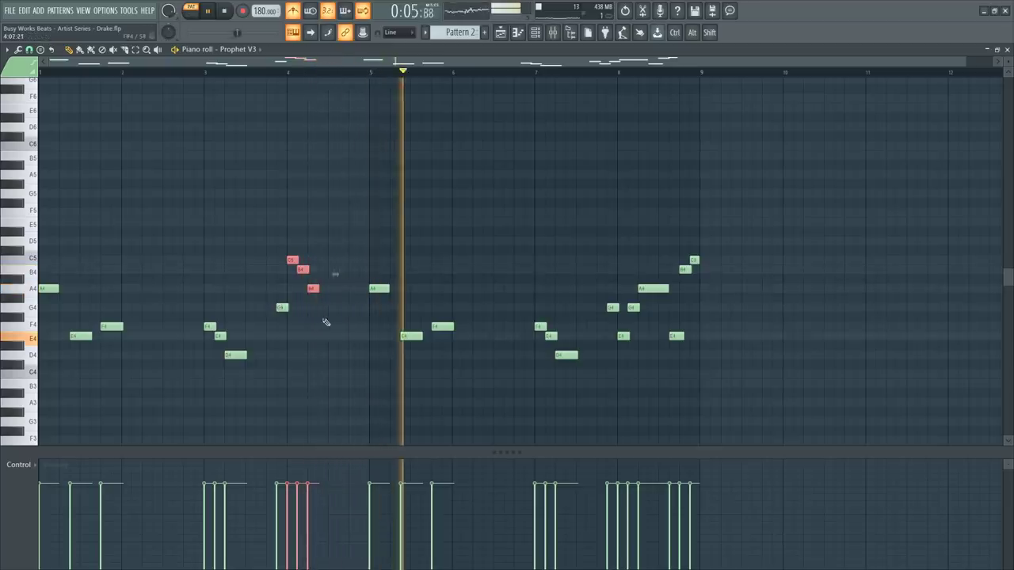
click(317, 358)
drag(290, 245, 320, 294)
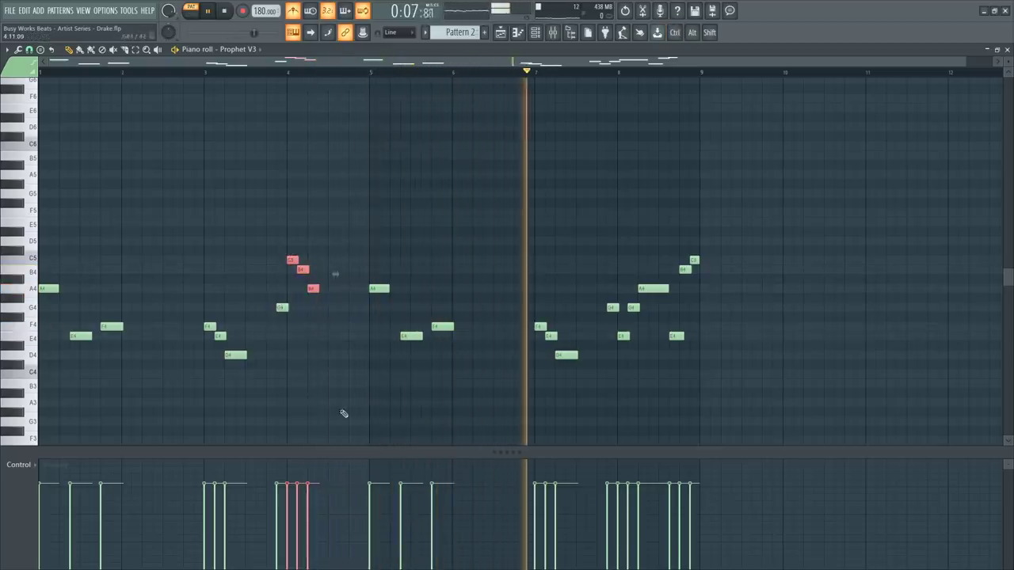
click(368, 412)
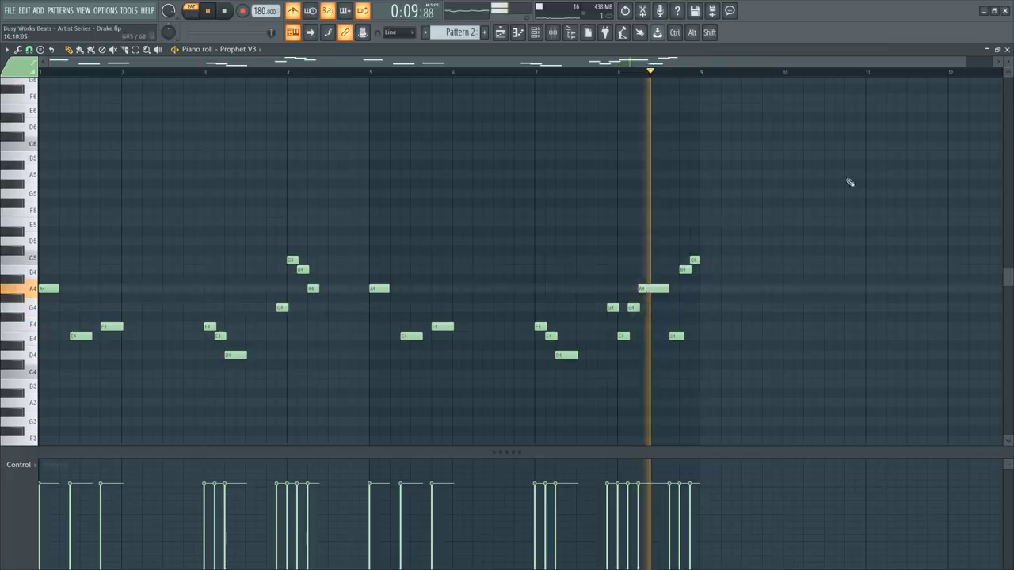
key(space)
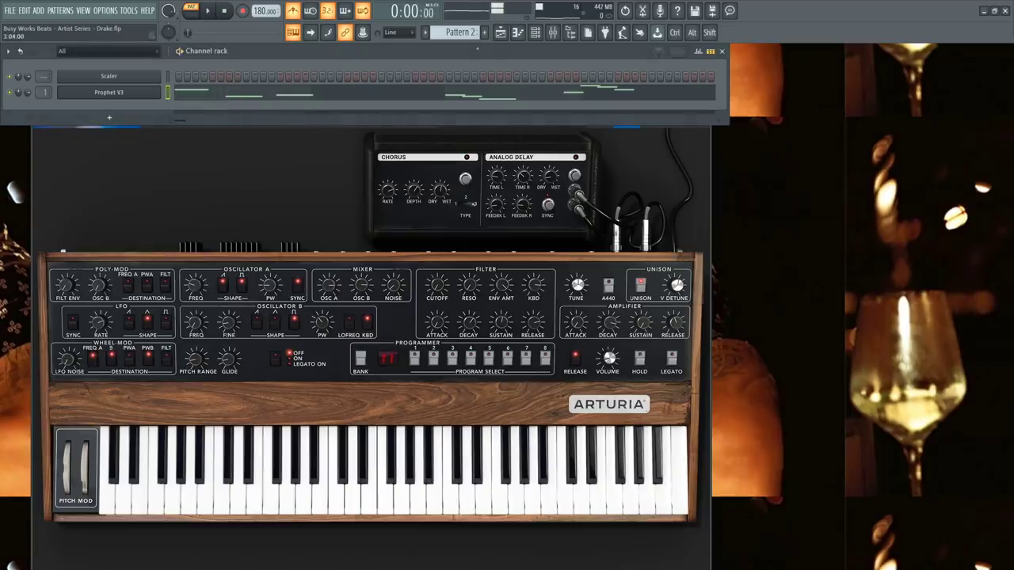
Replace the Pattern 1 clips with two back-to-back Pattern 2 clips on Track 1, bars 1–17
click(500, 33)
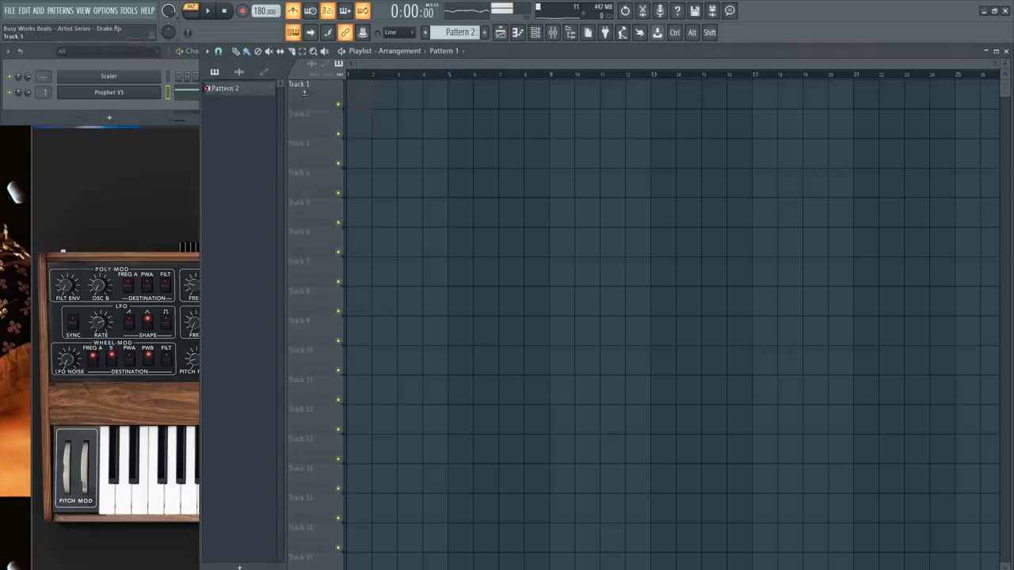
mouse_move(374, 105)
mouse_down()
mouse_move(352, 100)
mouse_move(418, 102)
mouse_up()
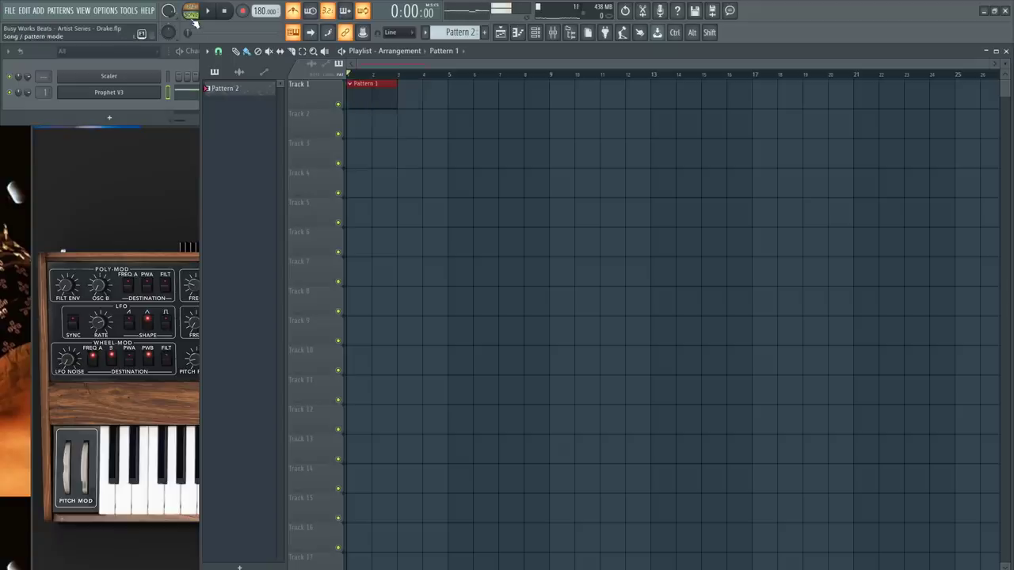
right_click(352, 93)
drag(260, 95, 362, 100)
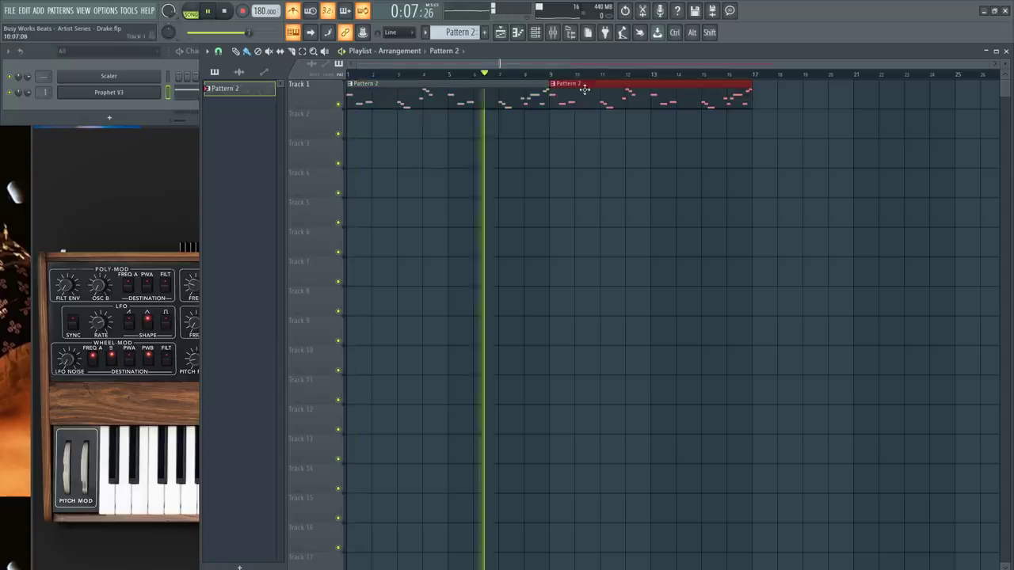
scroll(507, 77, down, 2)
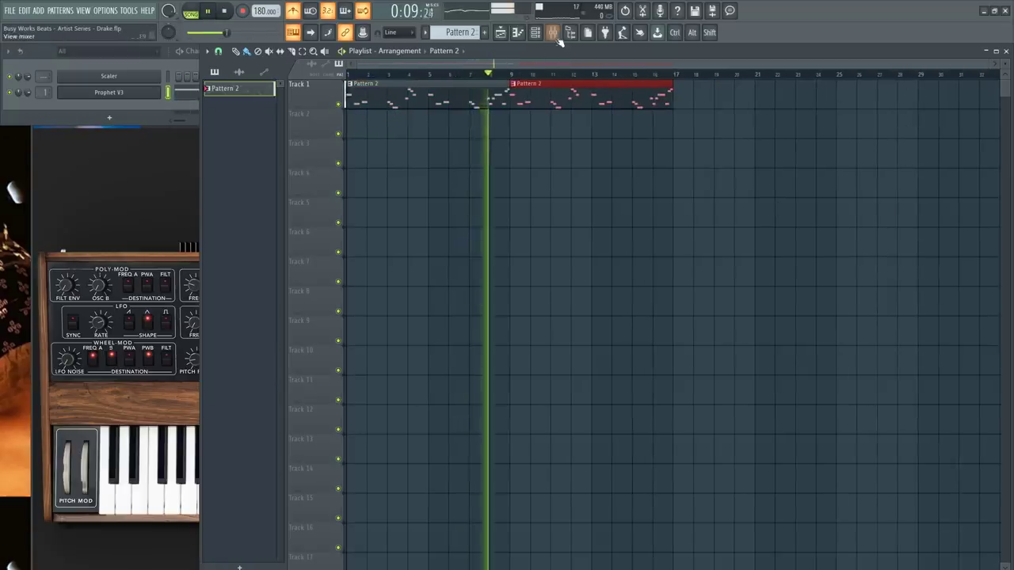
click(552, 32)
Check the Vocal insert's SSL channel strip, then record the verse onto Track 2
key(space)
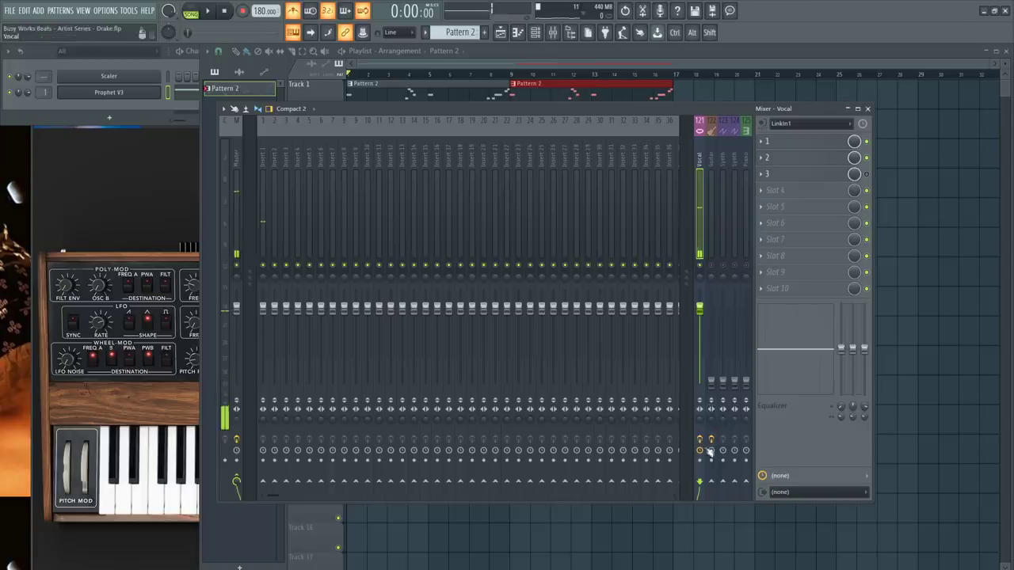
click(842, 163)
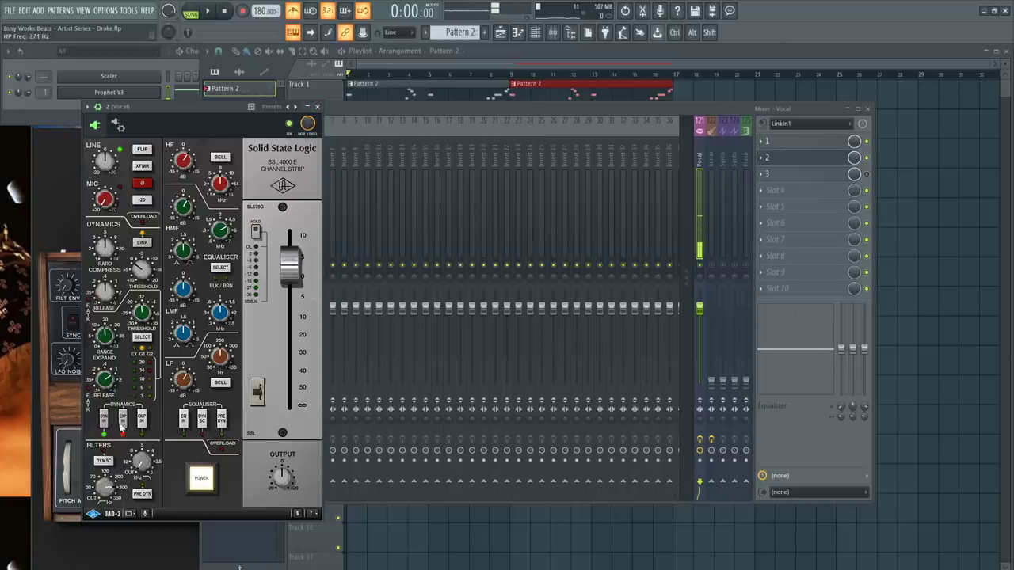
click(320, 107)
key(F9)
key(space)
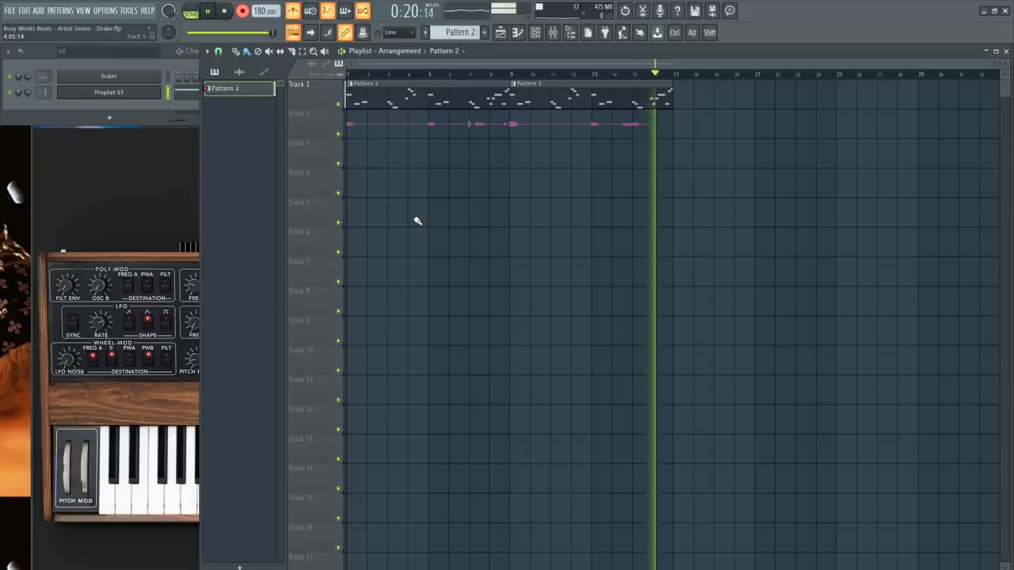
Stop recording and run the vocal through Little AlterBoy on Insert 2 with Pitch 12
key(space)
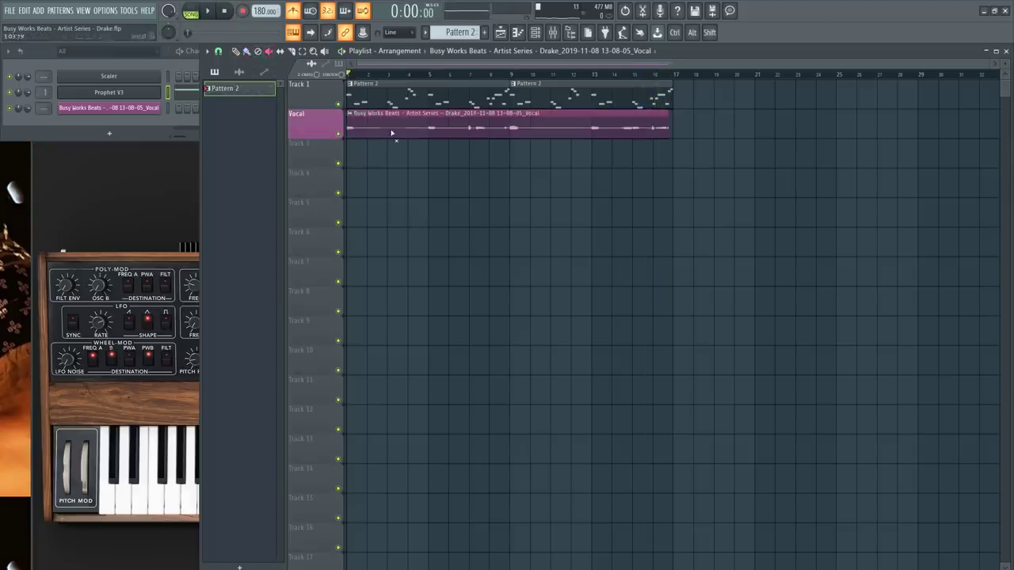
key(F6)
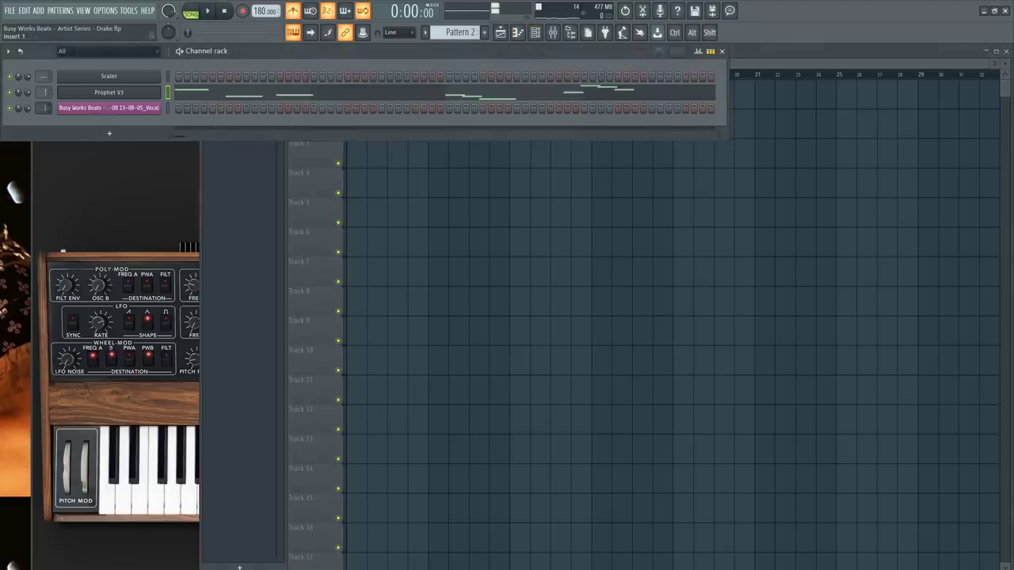
click(552, 32)
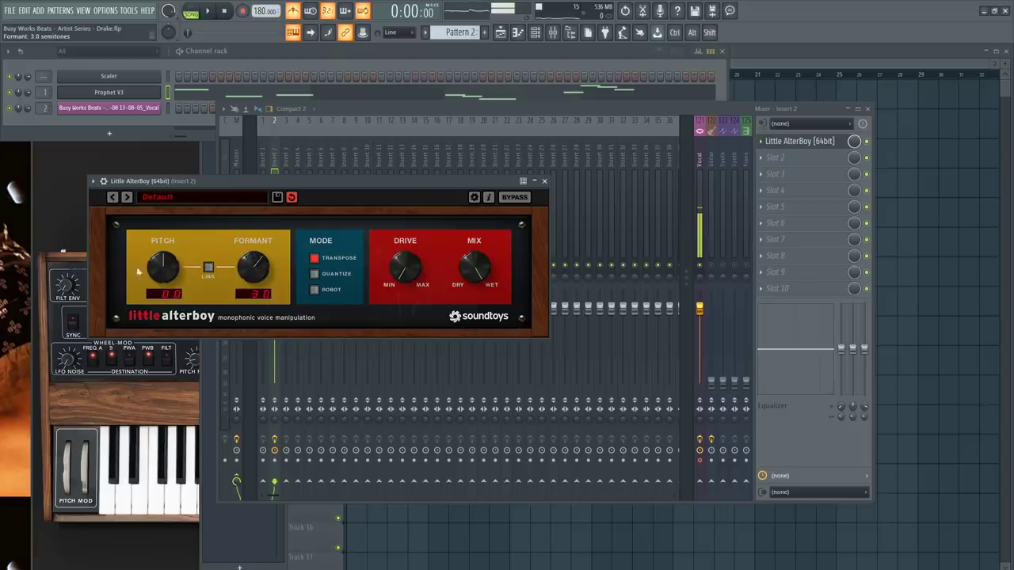
click(950, 225)
Play back the processed vocal take while toggling the mixer and playlist
key(space)
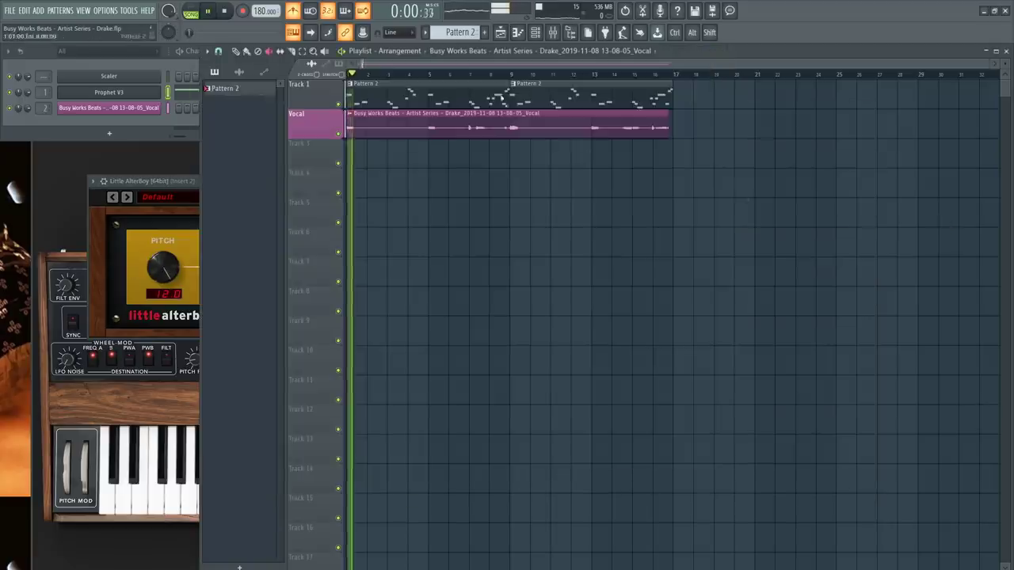
click(537, 33)
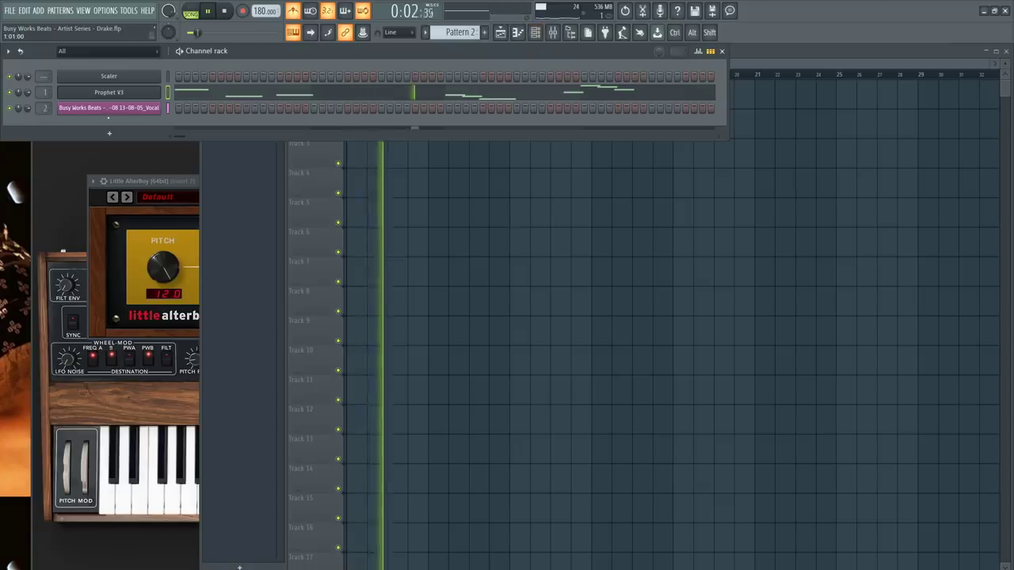
click(448, 228)
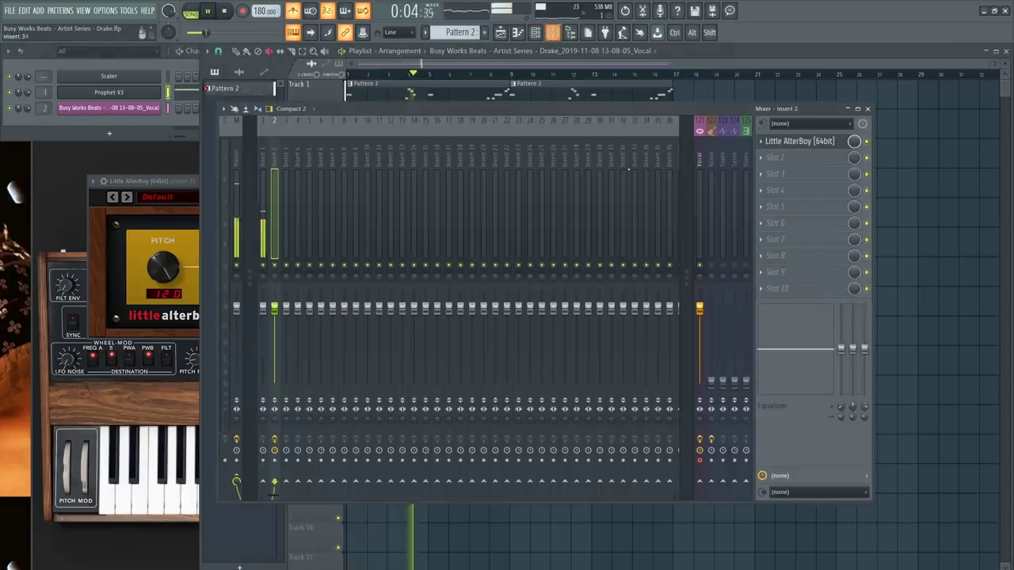
click(552, 32)
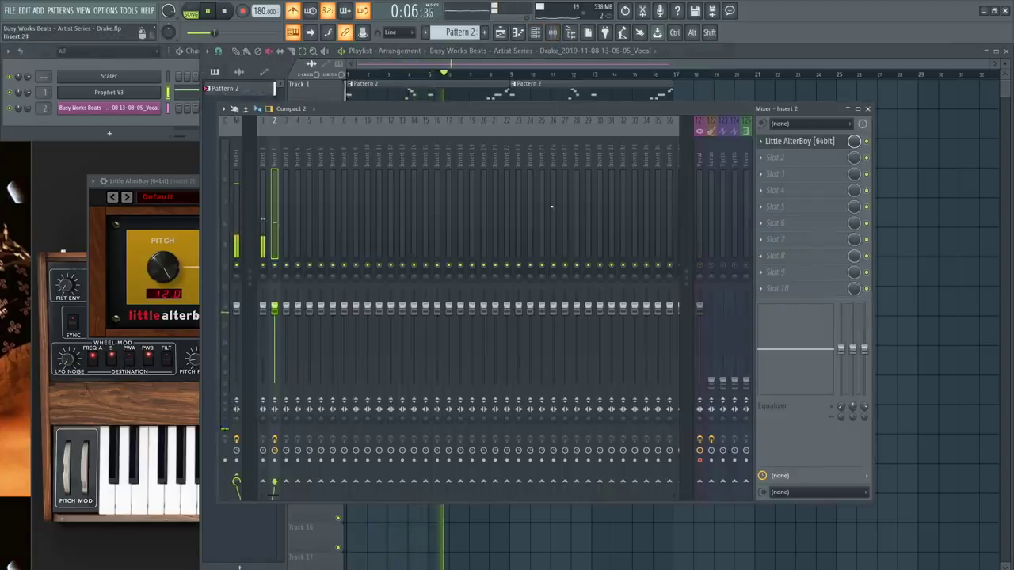
key(F9)
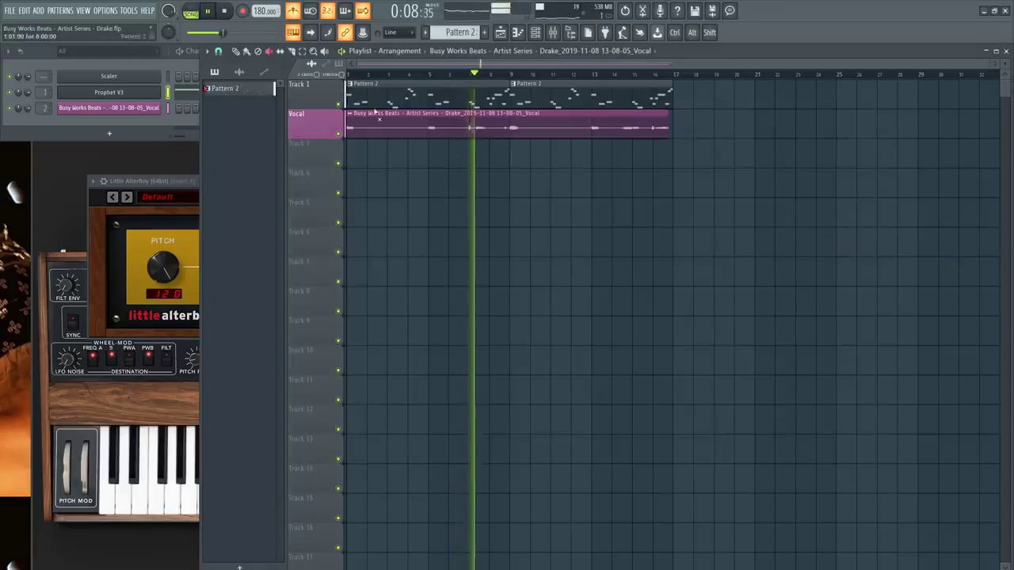
click(553, 32)
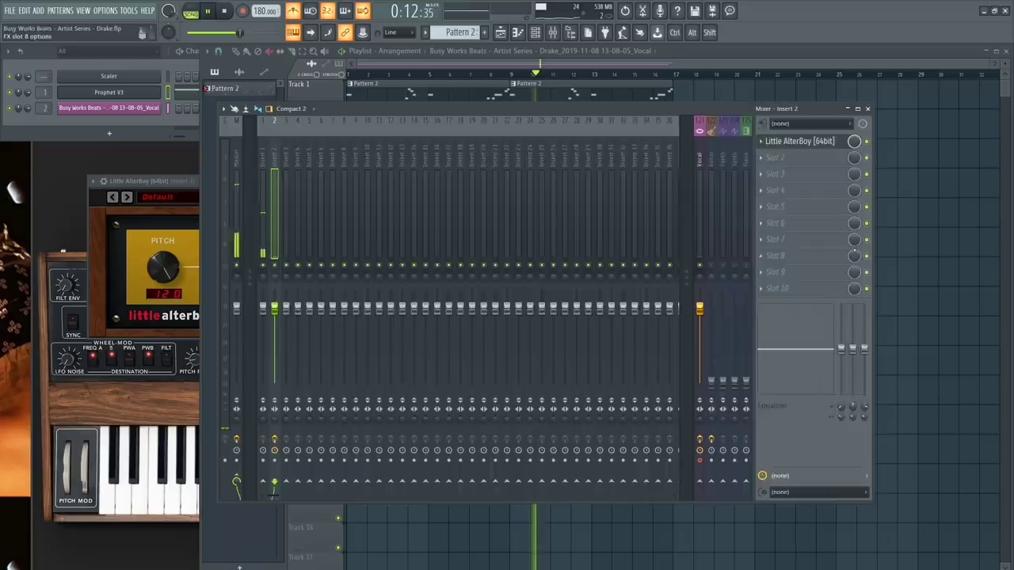
key(F9)
key(space)
click(552, 32)
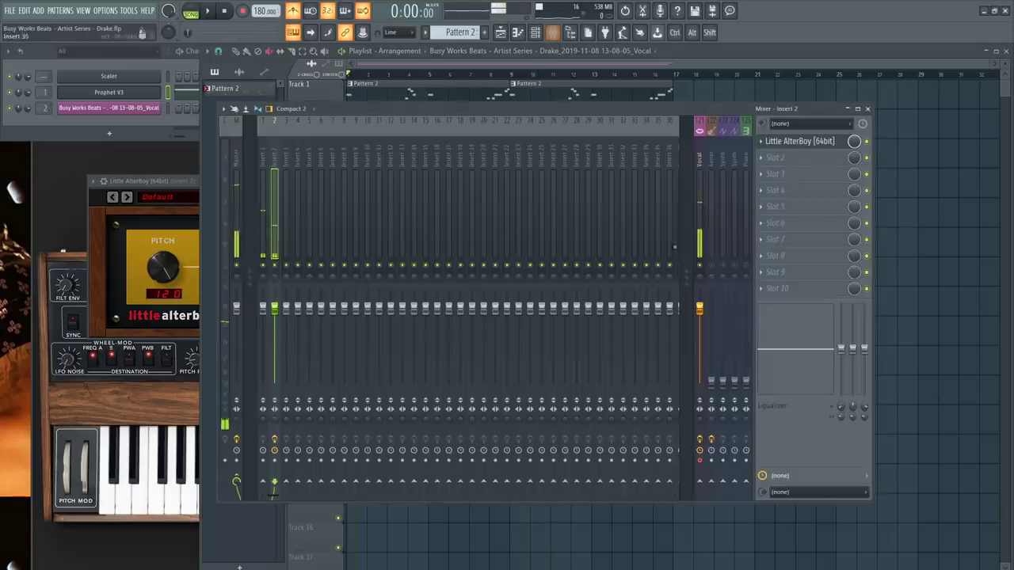
Close the SSL channel strip and record-arm the Vocal mixer insert
click(701, 187)
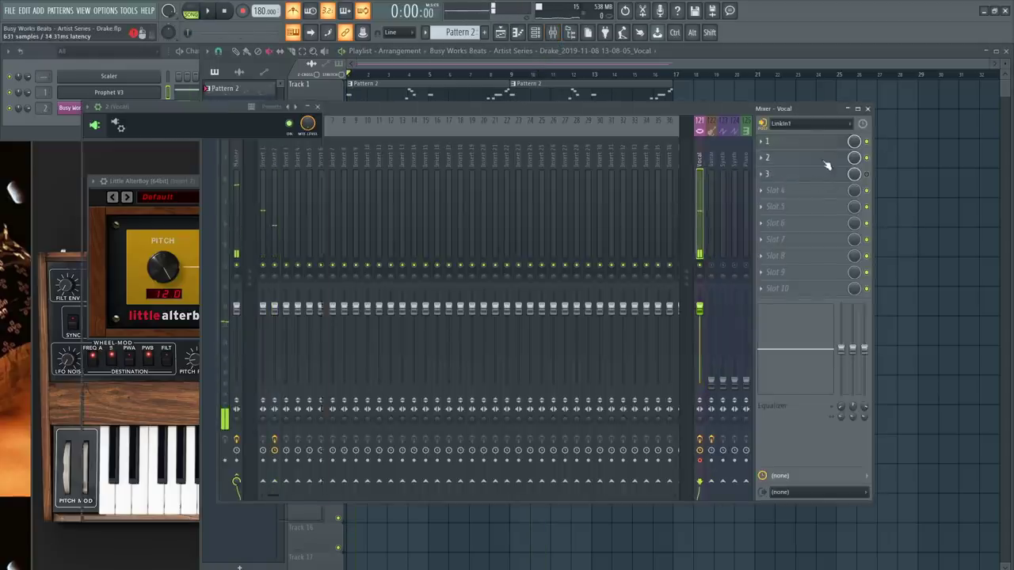
click(826, 161)
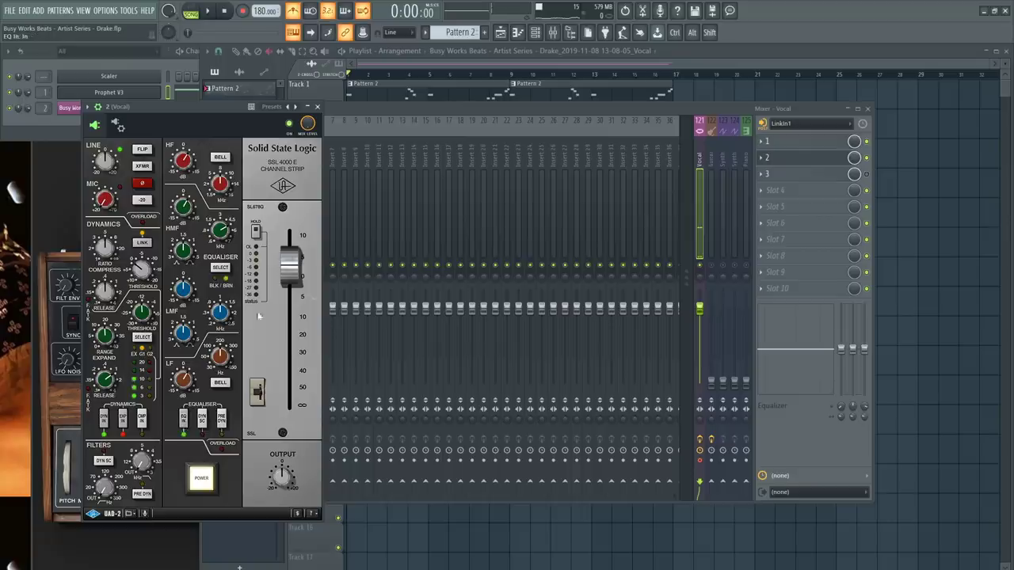
click(318, 106)
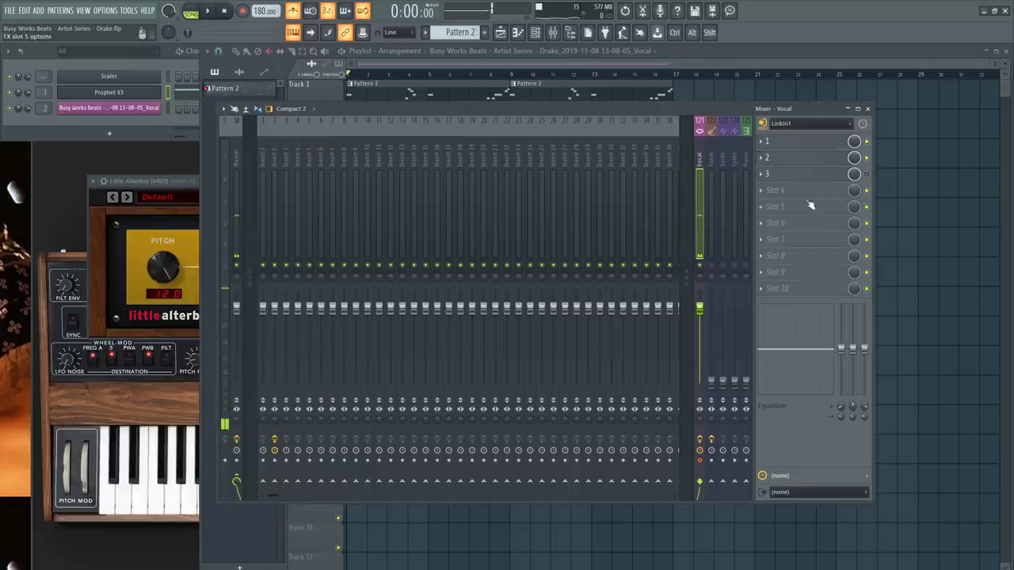
click(699, 460)
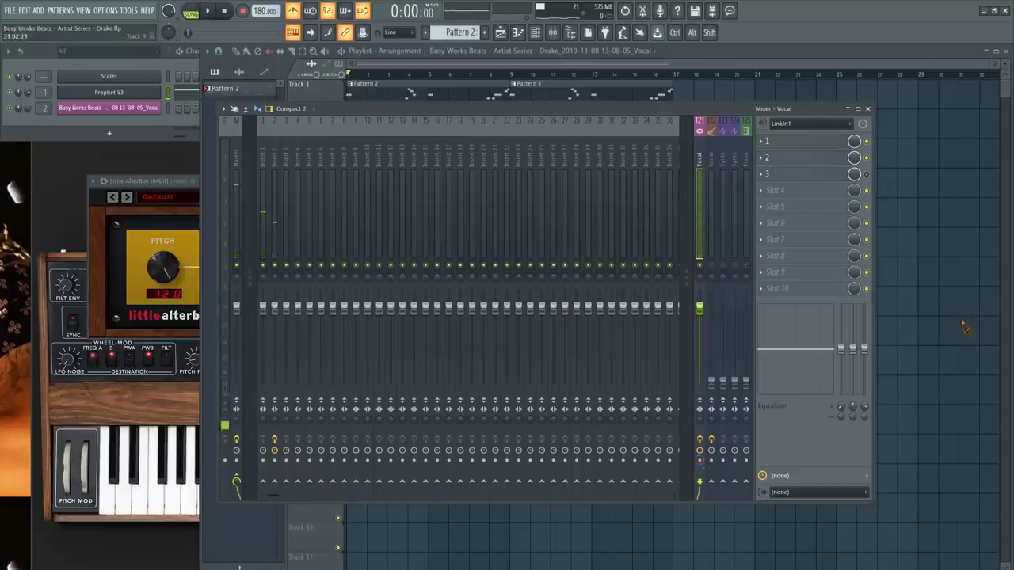
key(F9)
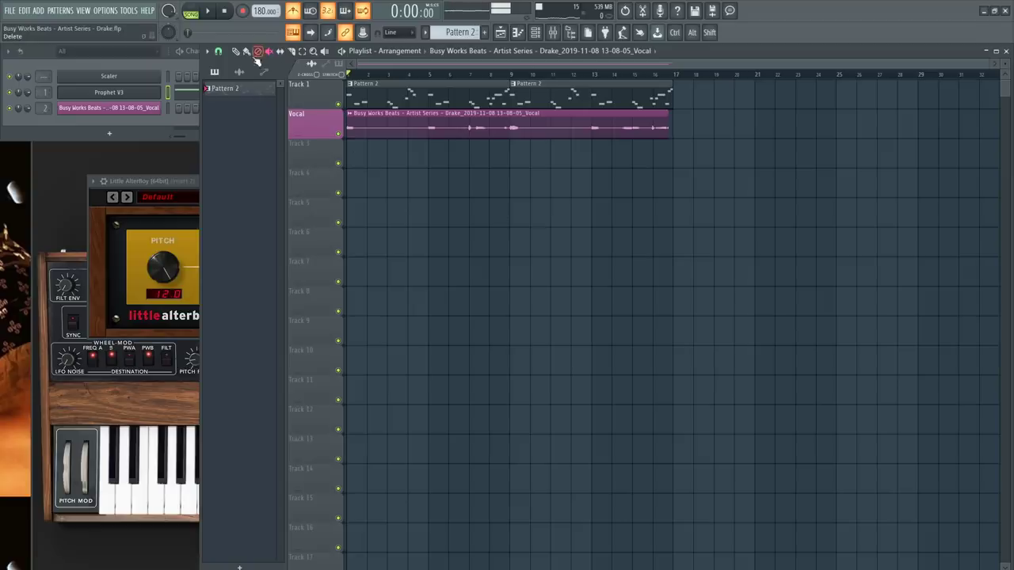
Audition the Vocal insert's Fruity Delay 3 during playback
key(F9)
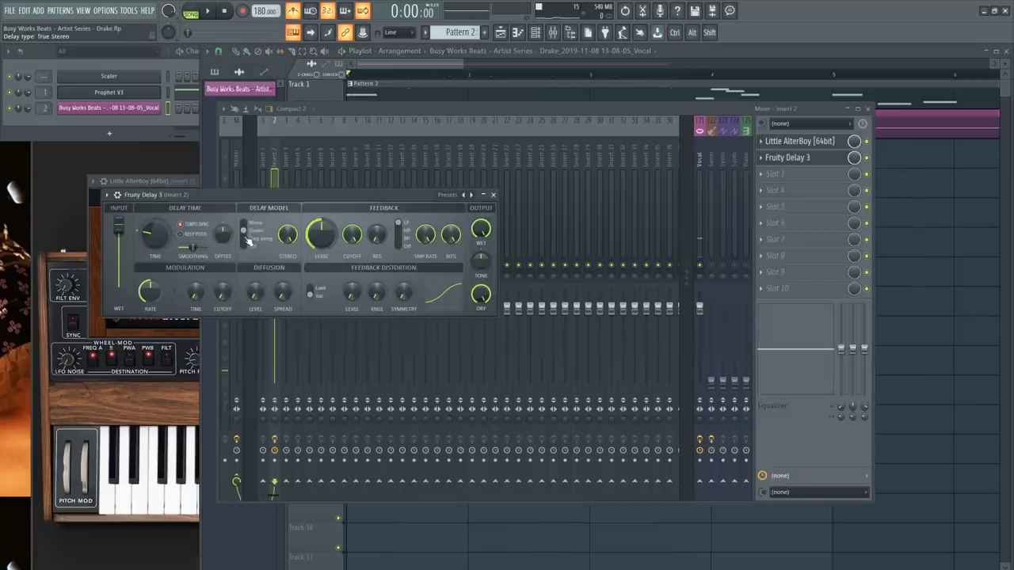
key(space)
key(space)
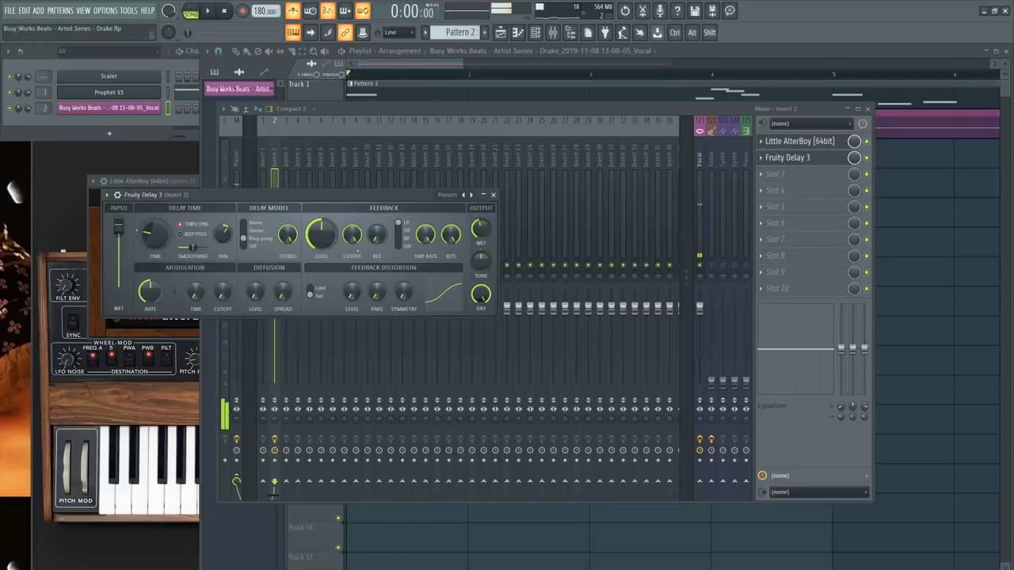
right_click(222, 230)
key(Escape)
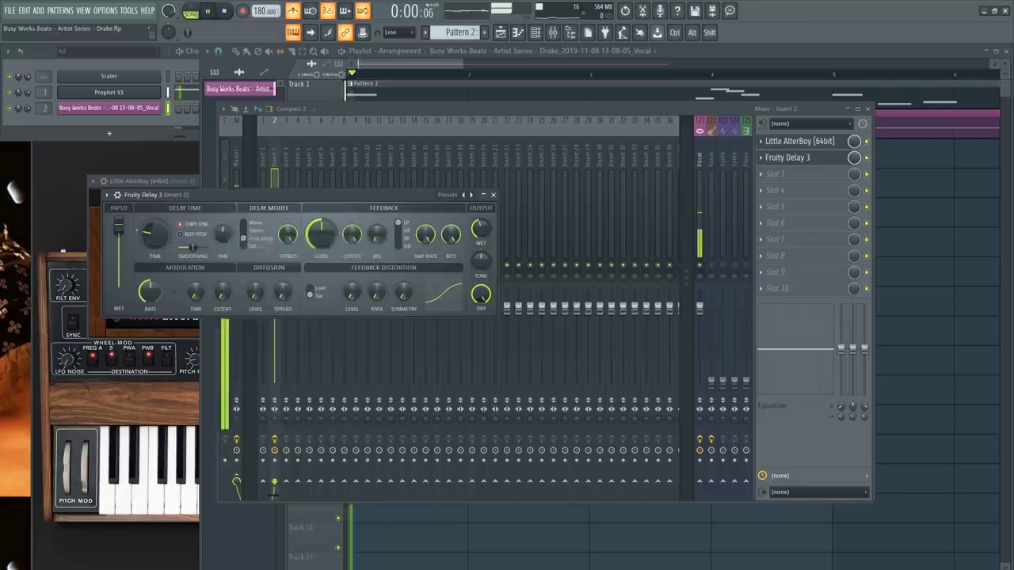
click(589, 149)
Slice the Vocal clip in the Playlist at about bar 5
key(space)
alt+shift+click(585, 149)
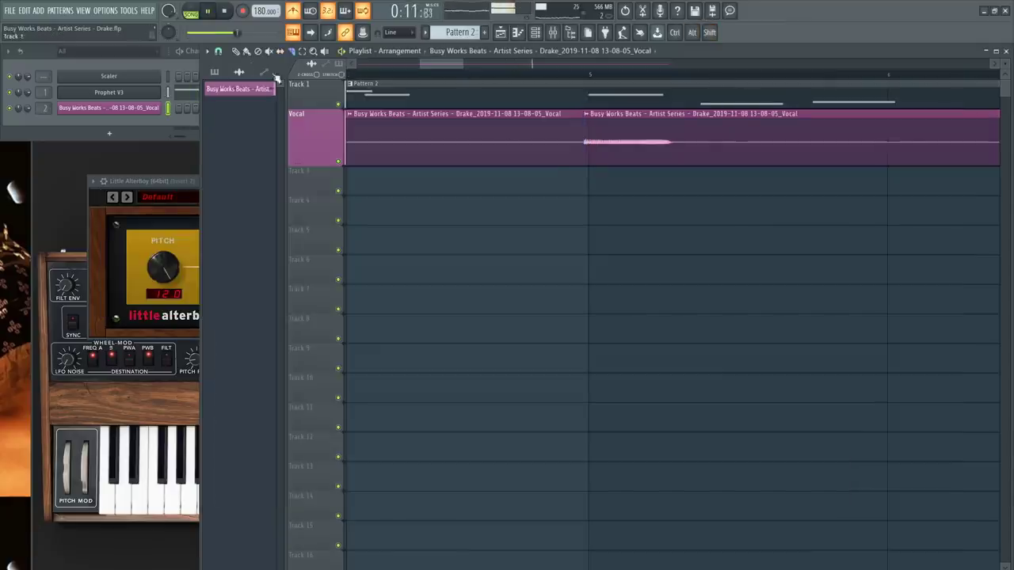
key(space)
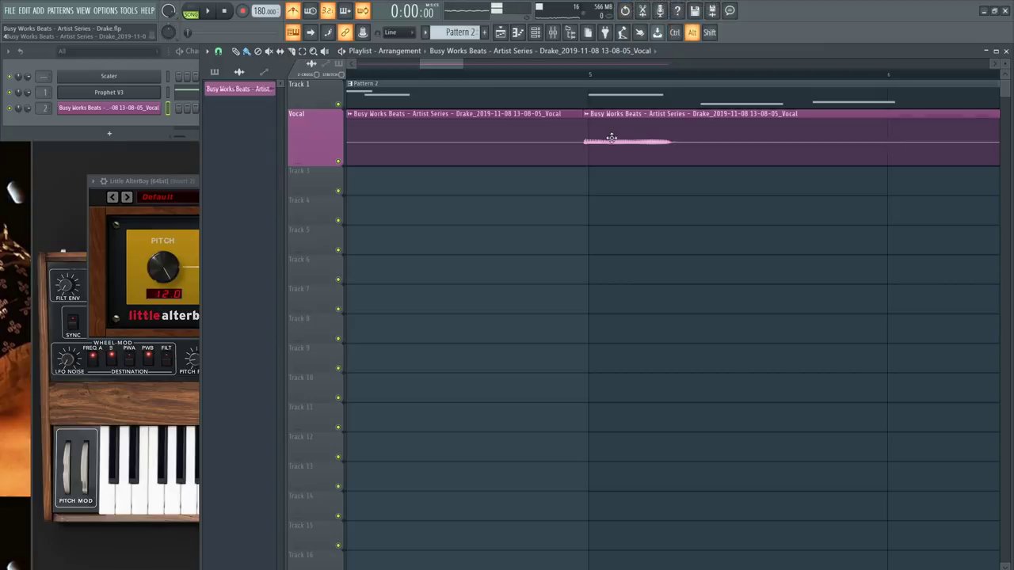
Load Fruity Parametric EQ 2 in Insert 2 slot 3 and drop the low-pass to about 487Hz
key(F9)
click(792, 182)
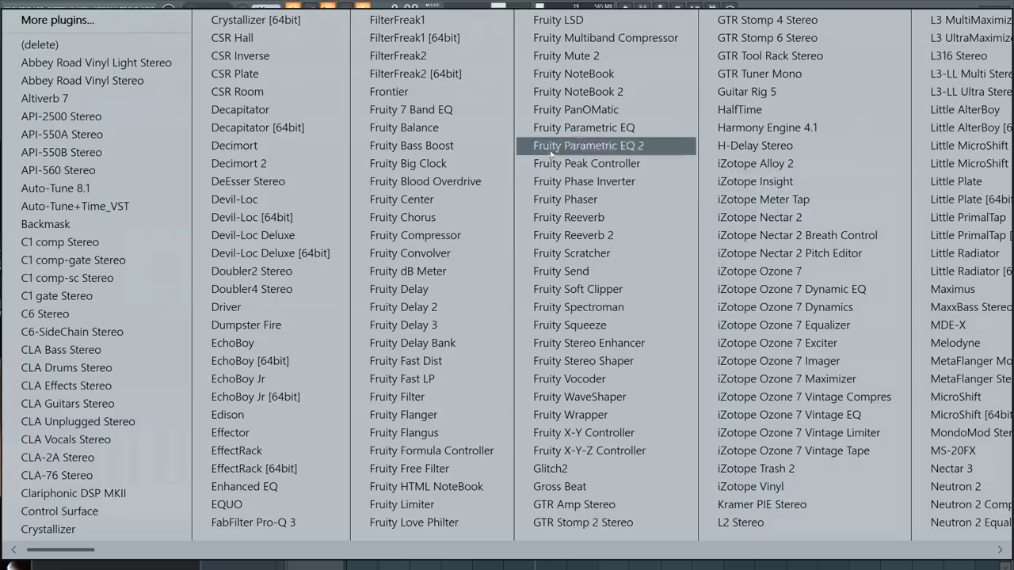
click(592, 146)
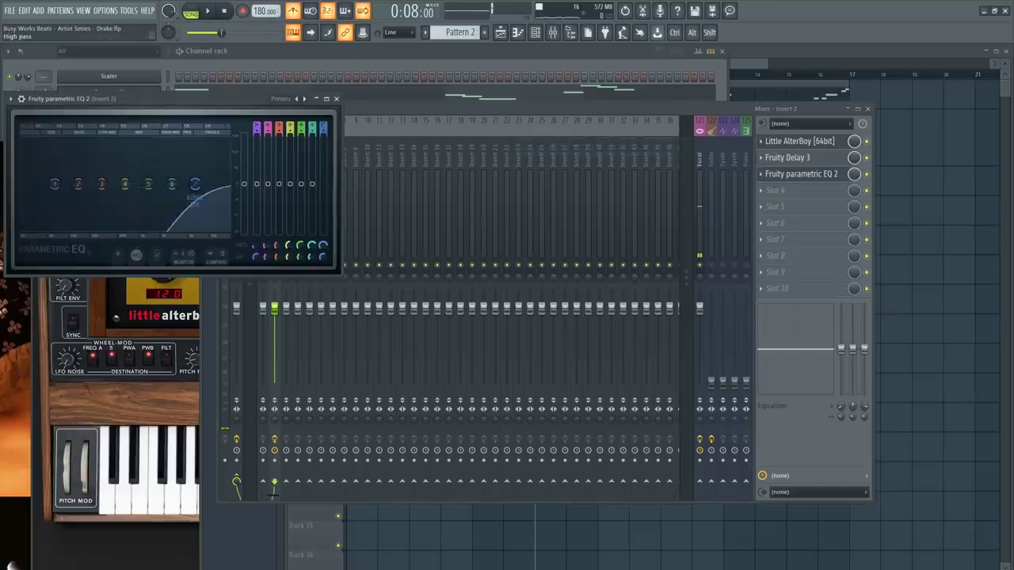
drag(195, 184, 186, 183)
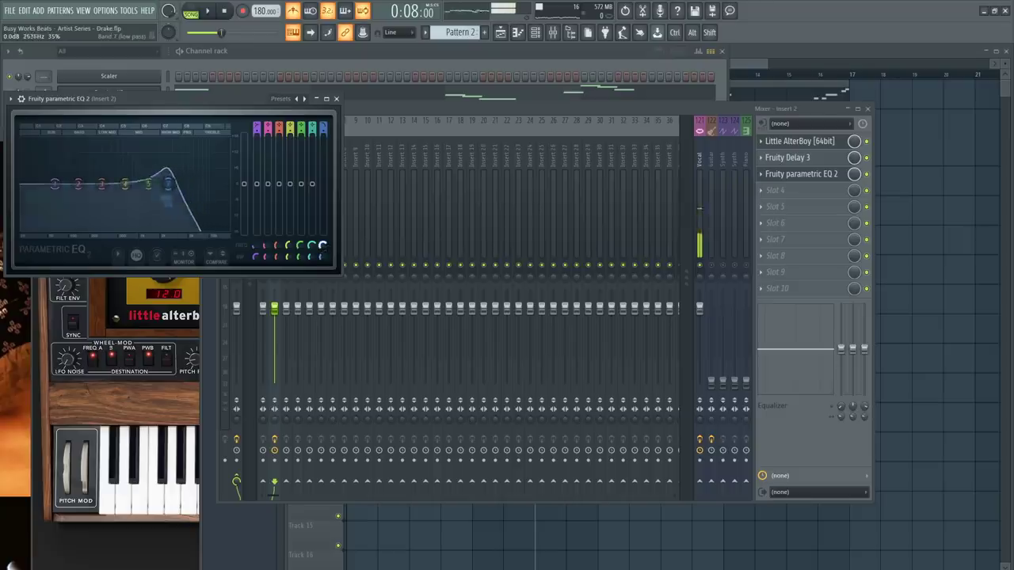
key(space)
drag(186, 184, 112, 183)
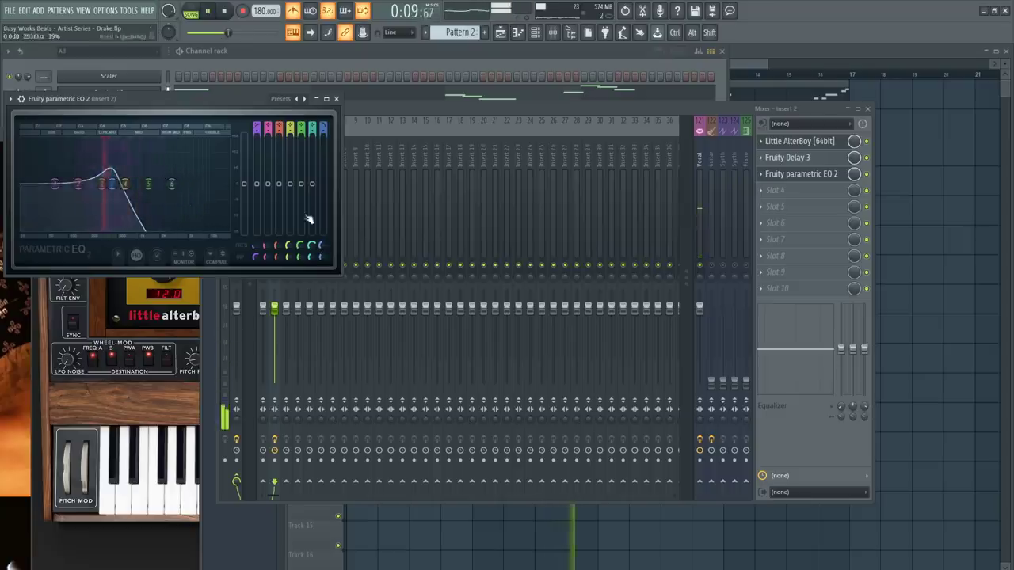
click(336, 98)
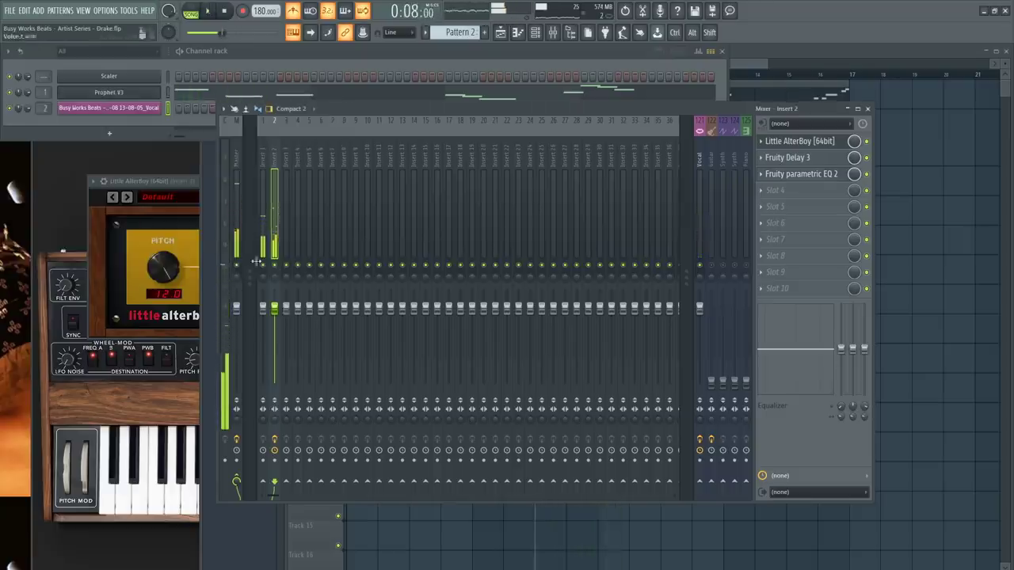
Move the EQ peak node up to about 725Hz
click(810, 174)
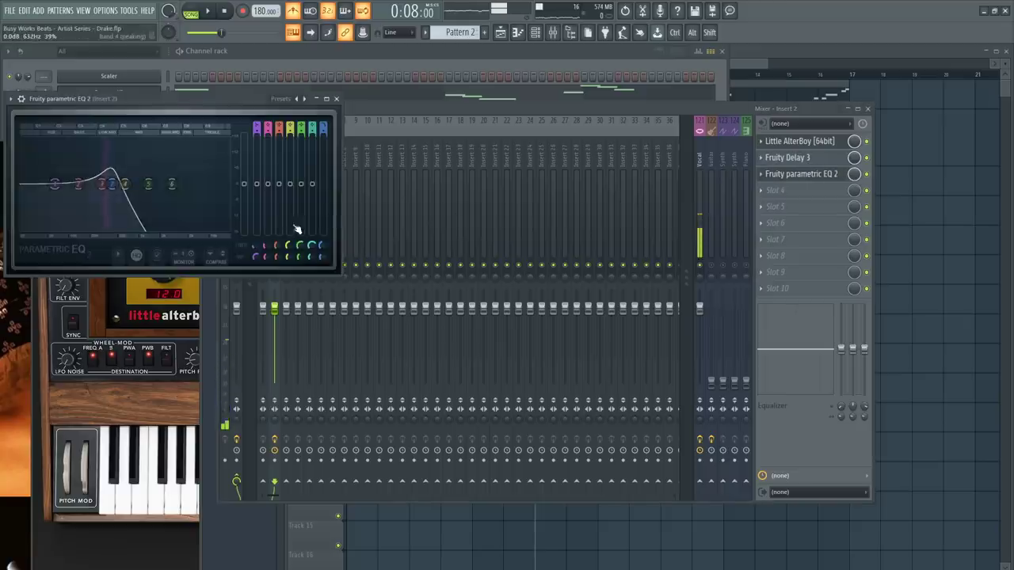
drag(109, 198, 125, 198)
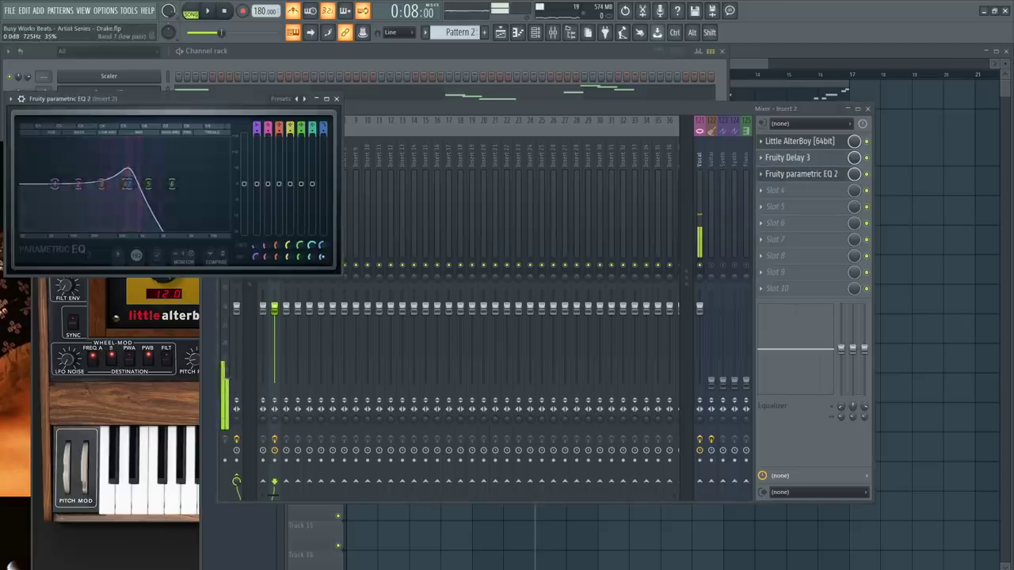
scroll(127, 185, down, 1)
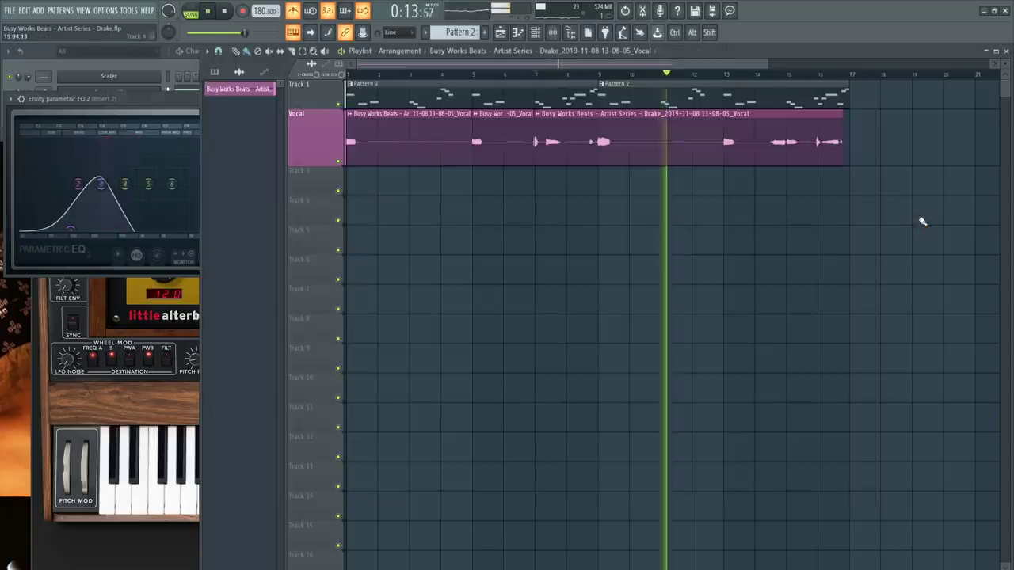
scroll(378, 80, down, 2)
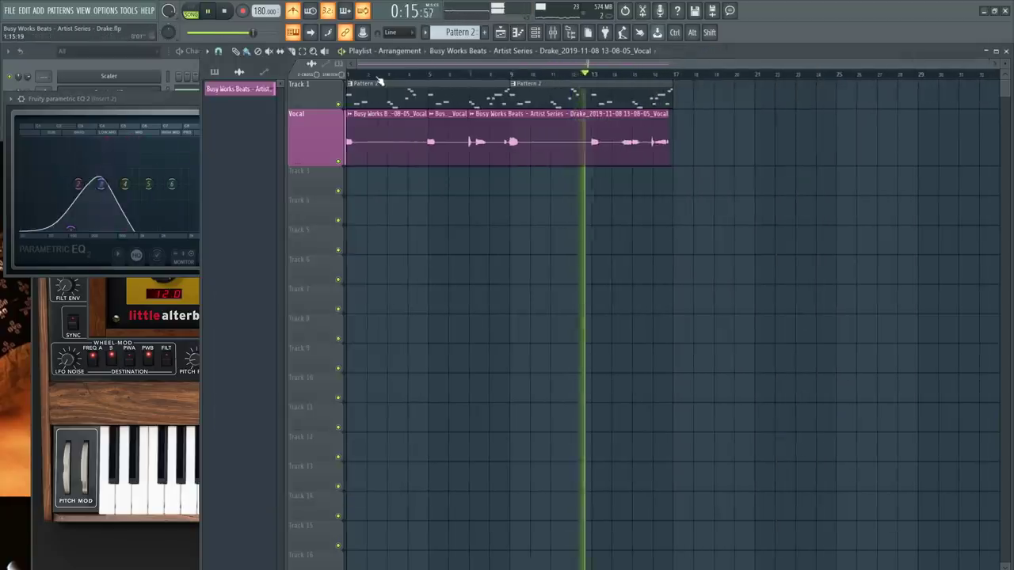
key(F6)
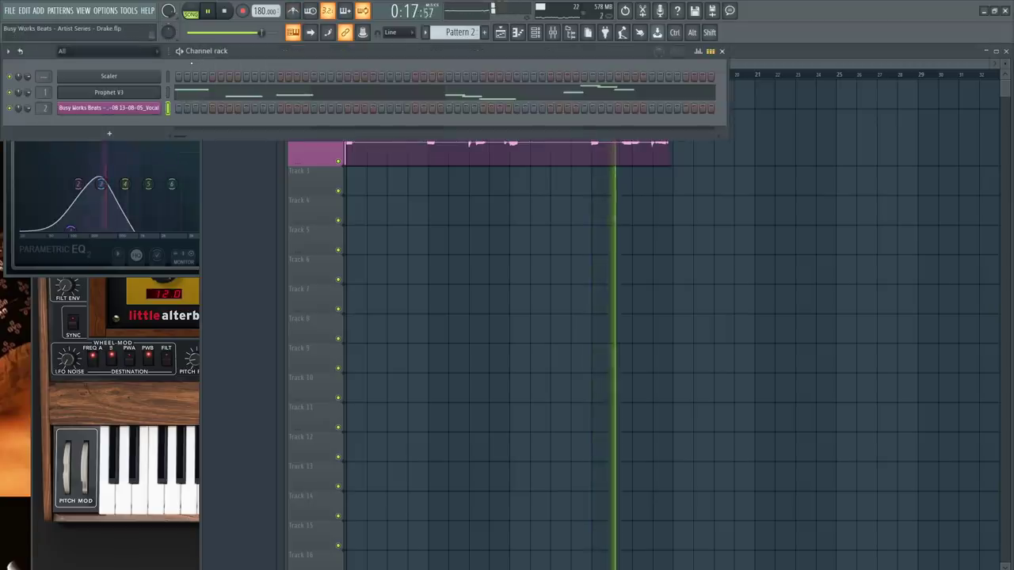
key(F5)
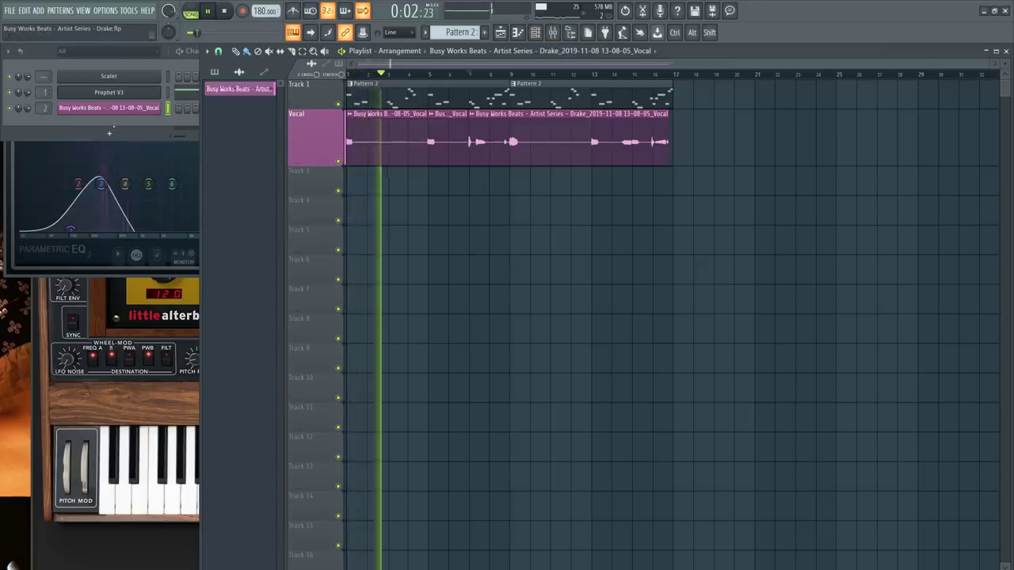
click(111, 134)
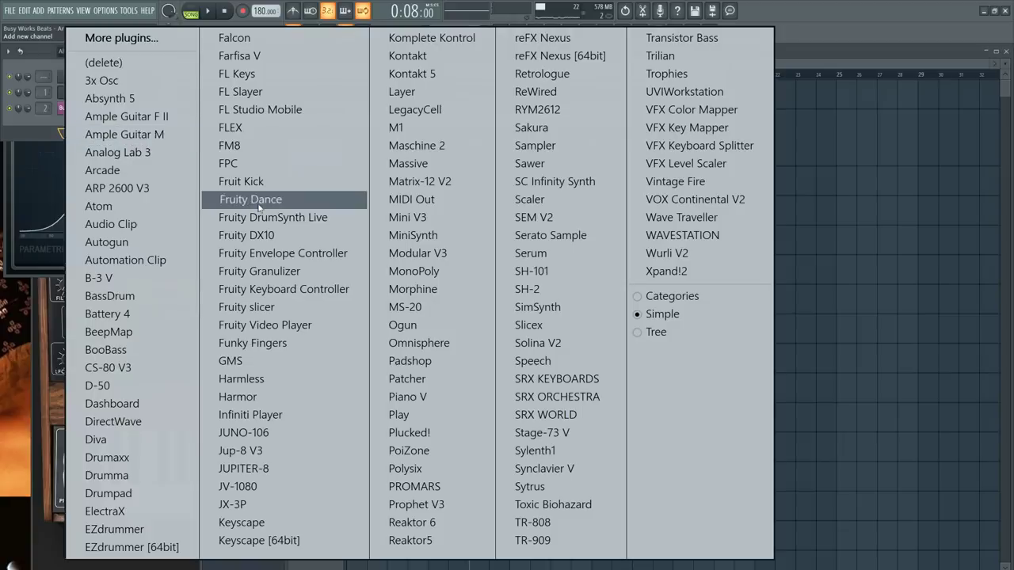
click(847, 236)
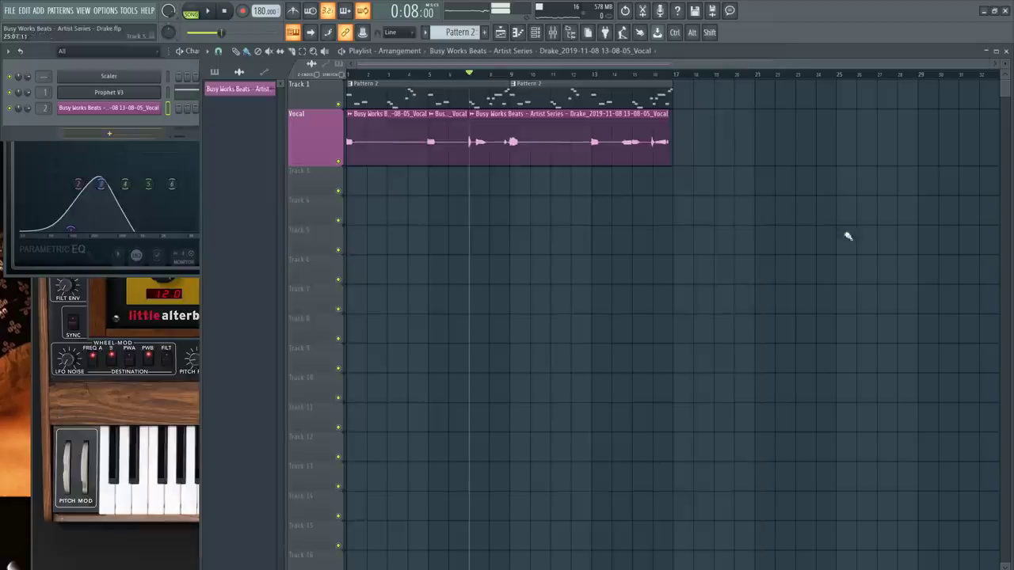
Preview browser samples and load BOOMIN CLAP 1 into a new channel
click(569, 36)
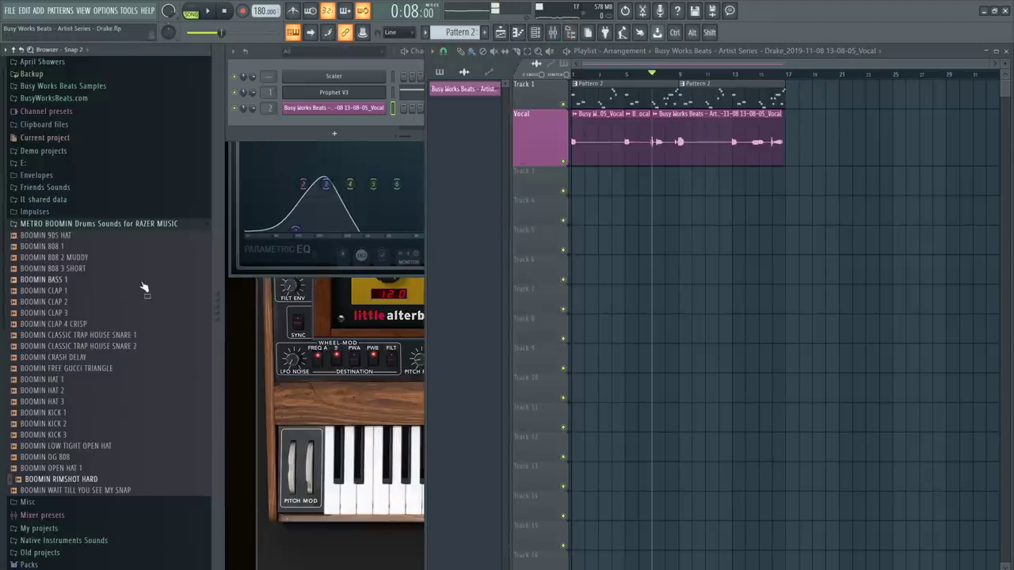
key(space)
click(71, 269)
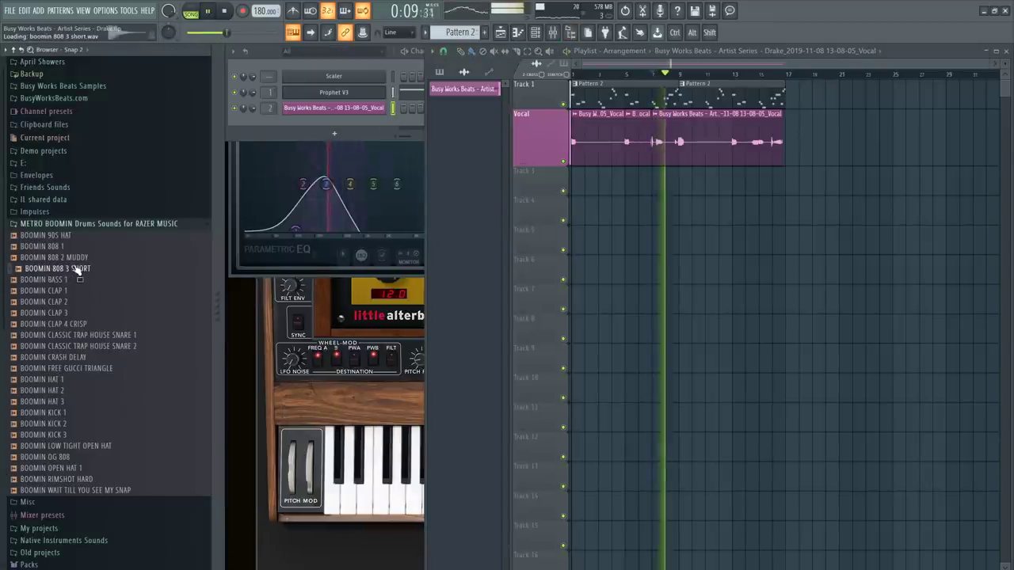
click(74, 292)
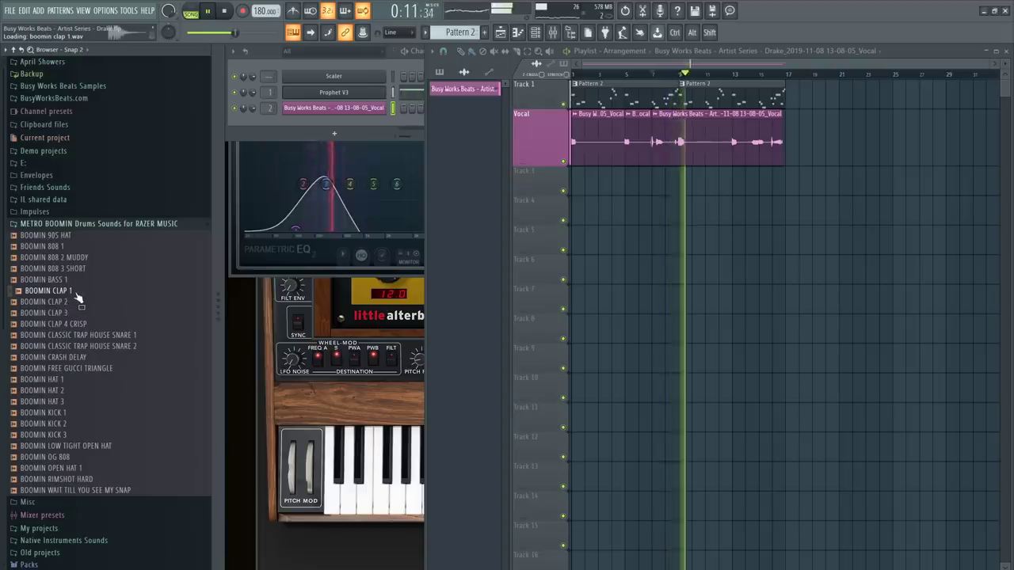
right_click(76, 291)
click(97, 307)
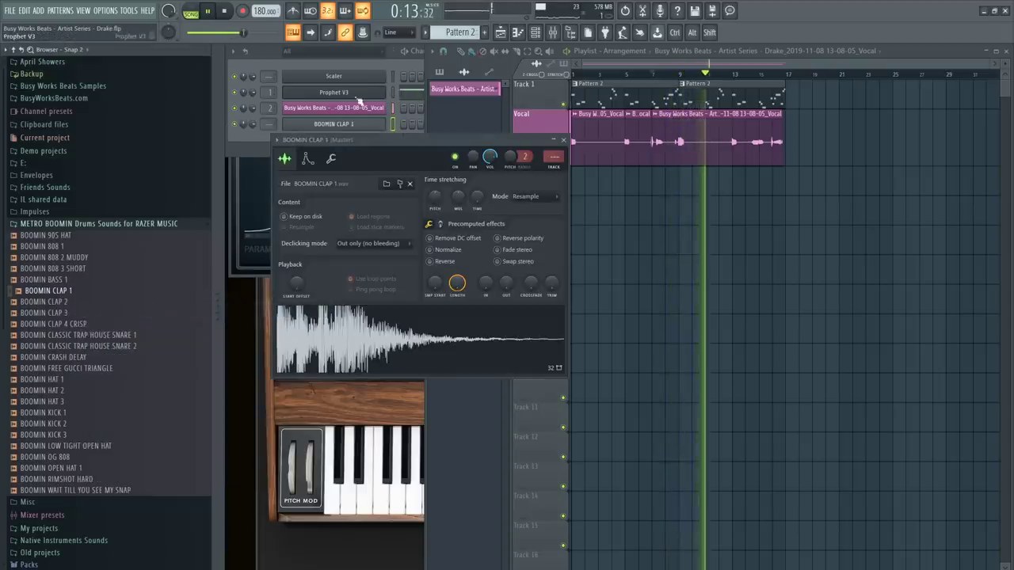
Program clap hits for BOOMIN CLAP 1 in a new Pattern 3
click(360, 66)
key(F4)
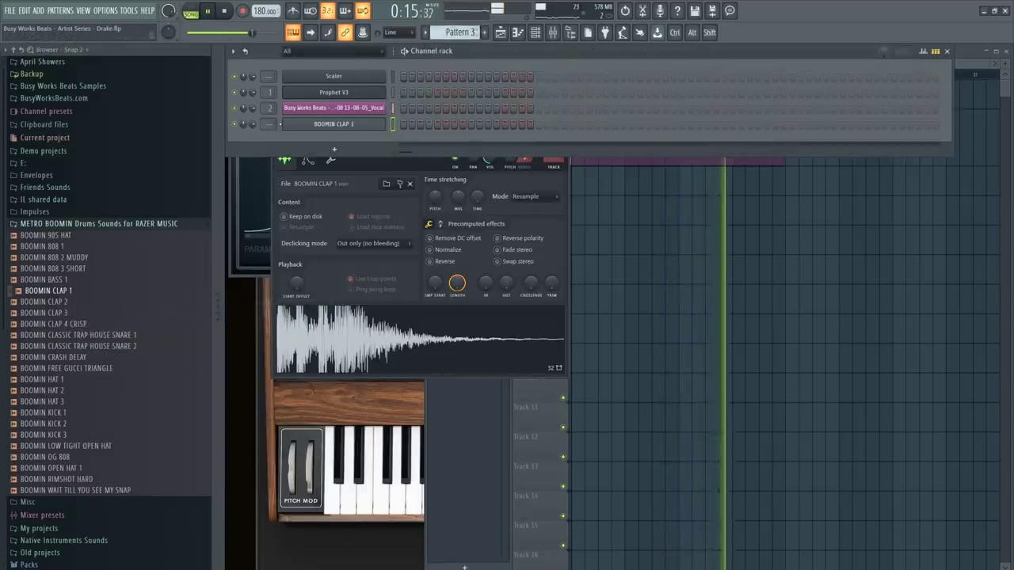
scroll(269, 124, up, 3)
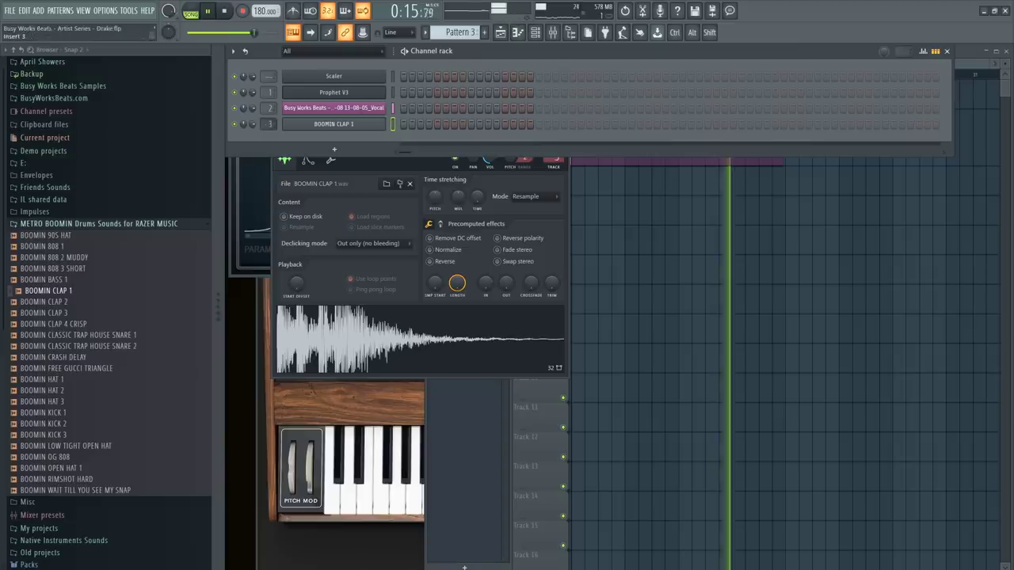
click(606, 123)
click(742, 123)
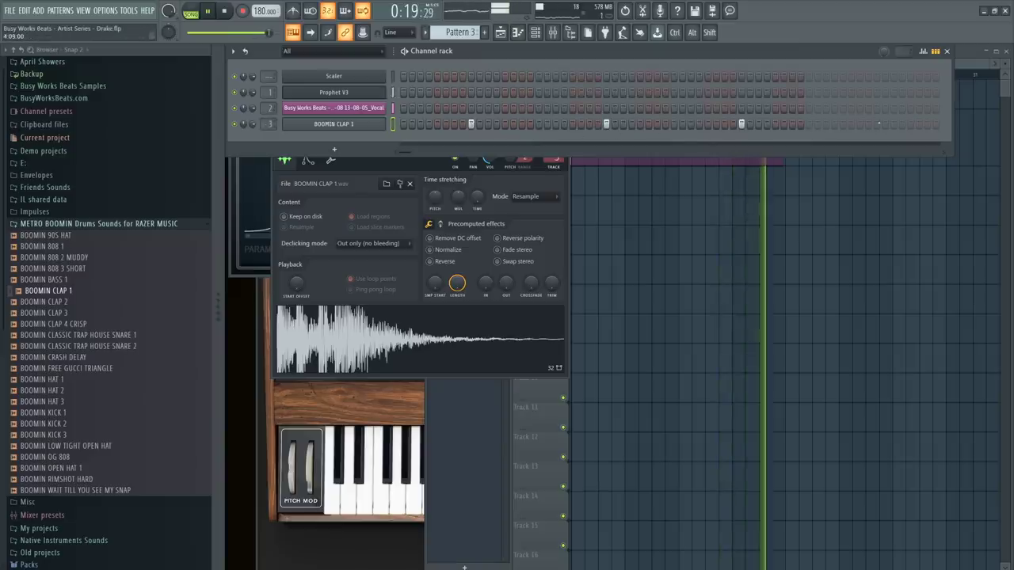
key(space)
Place Pattern 3 four times back-to-back along Track 3, ending at bar 17
key(F5)
drag(588, 199, 567, 171)
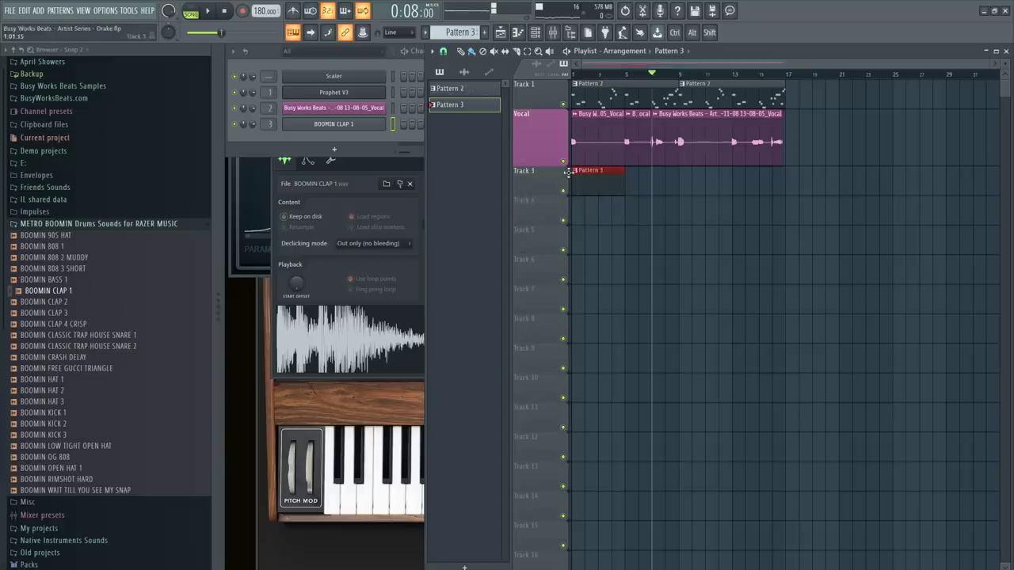
click(659, 174)
key(space)
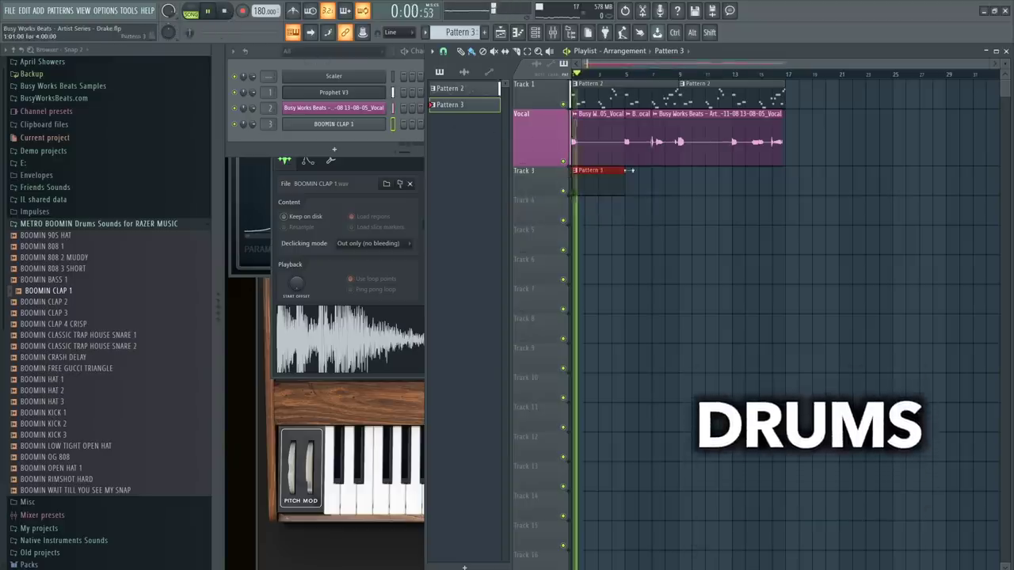
drag(658, 176, 631, 176)
click(726, 177)
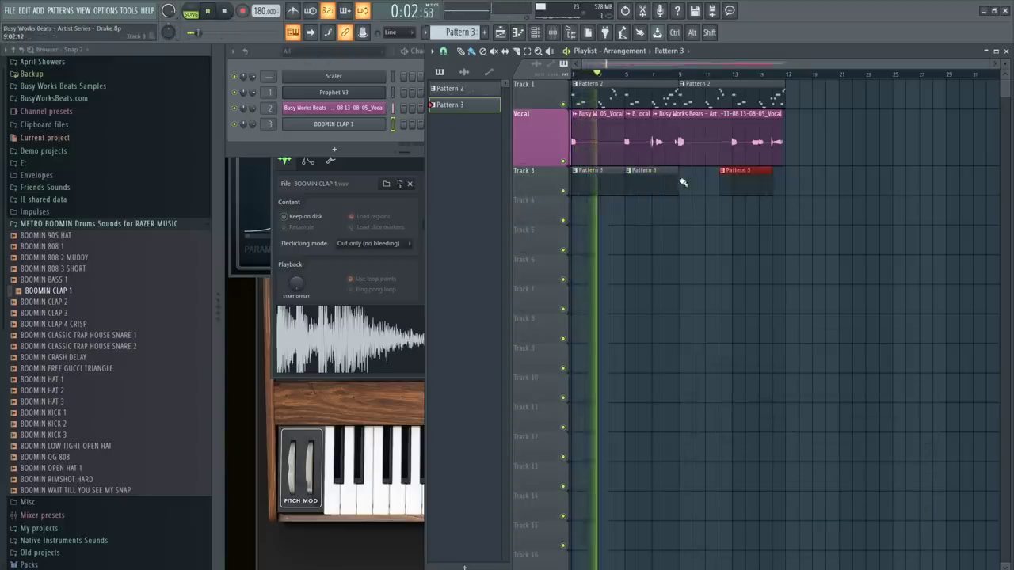
drag(740, 181, 699, 181)
click(783, 182)
drag(785, 183, 758, 187)
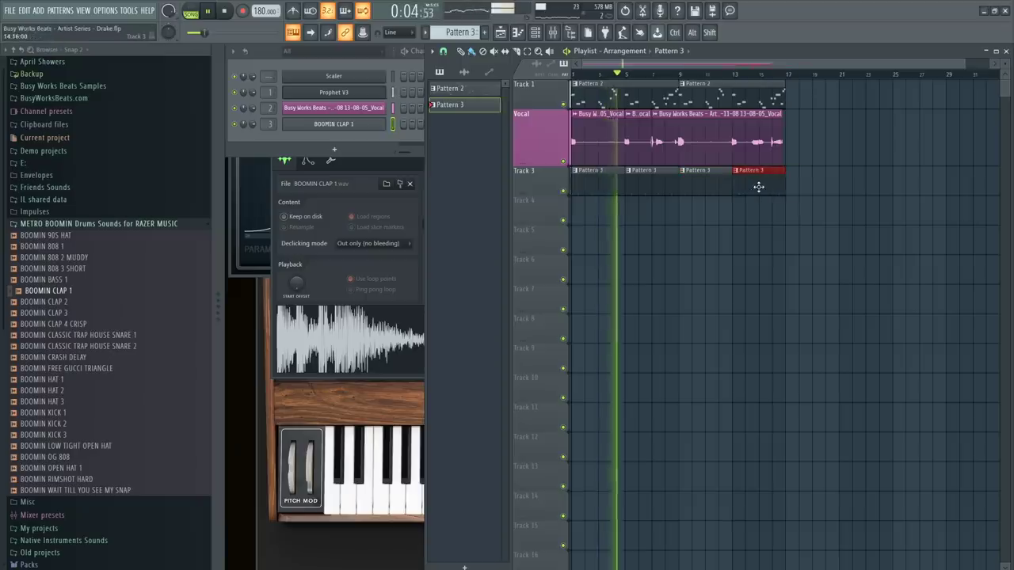
click(552, 32)
Add Fruity Parametric EQ 2 to Insert 3's first slot and cut the clap's lows with band 1
key(space)
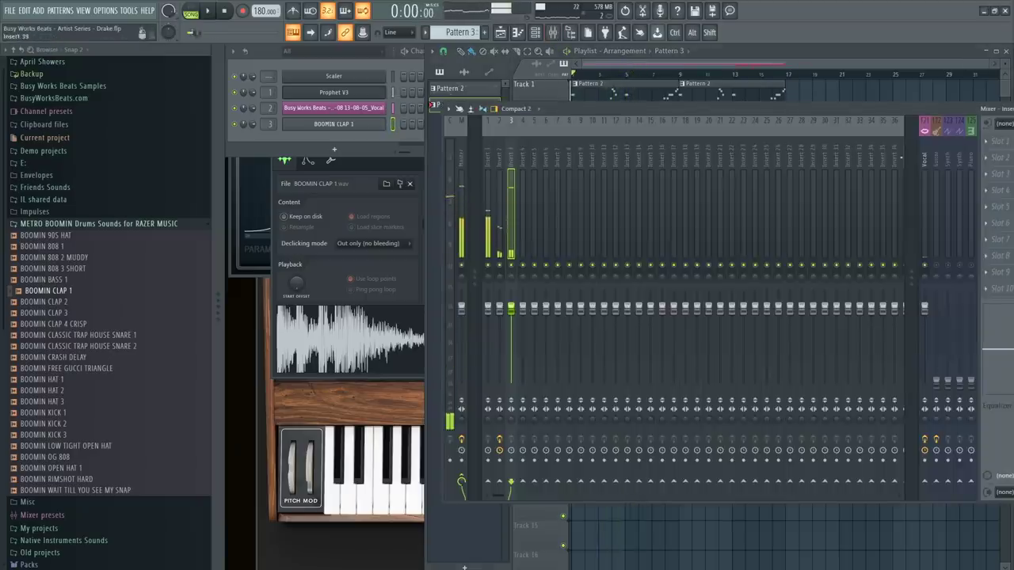
click(994, 141)
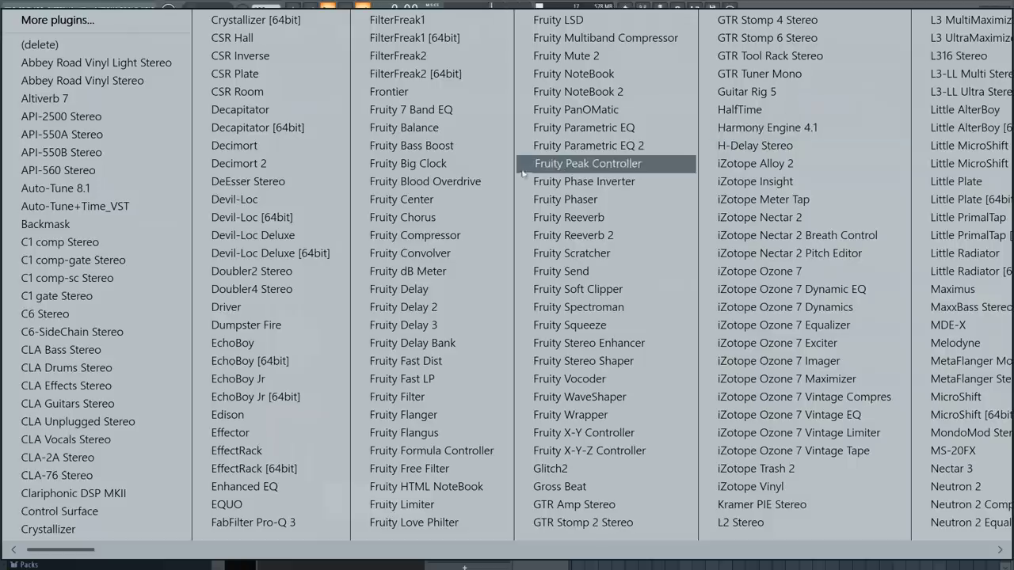
click(628, 146)
key(space)
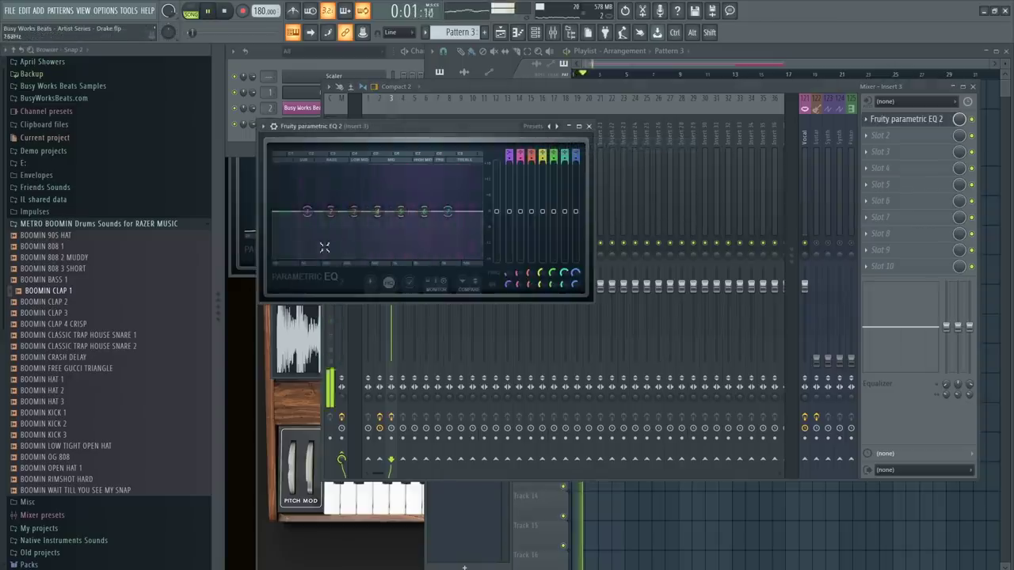
drag(323, 237, 347, 251)
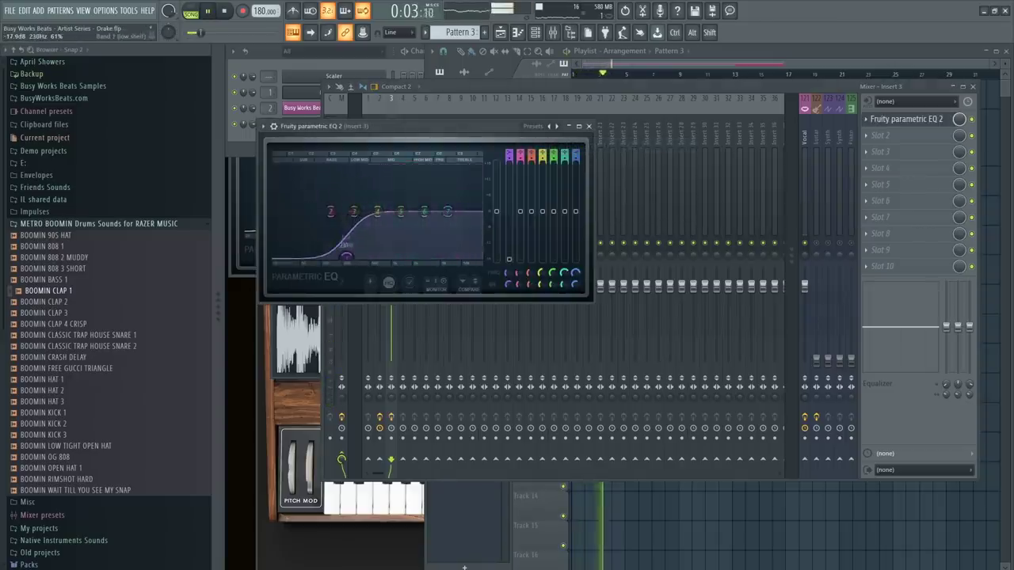
click(588, 126)
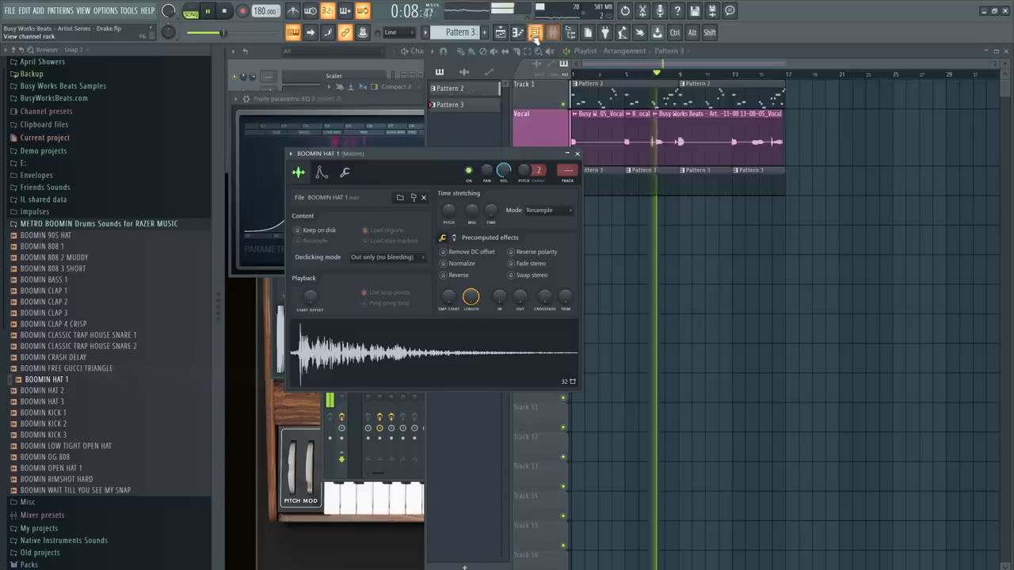
Fill the BOOMIN HAT 1 channel with a hit on every second step
key(F6)
scroll(270, 139, up, 4)
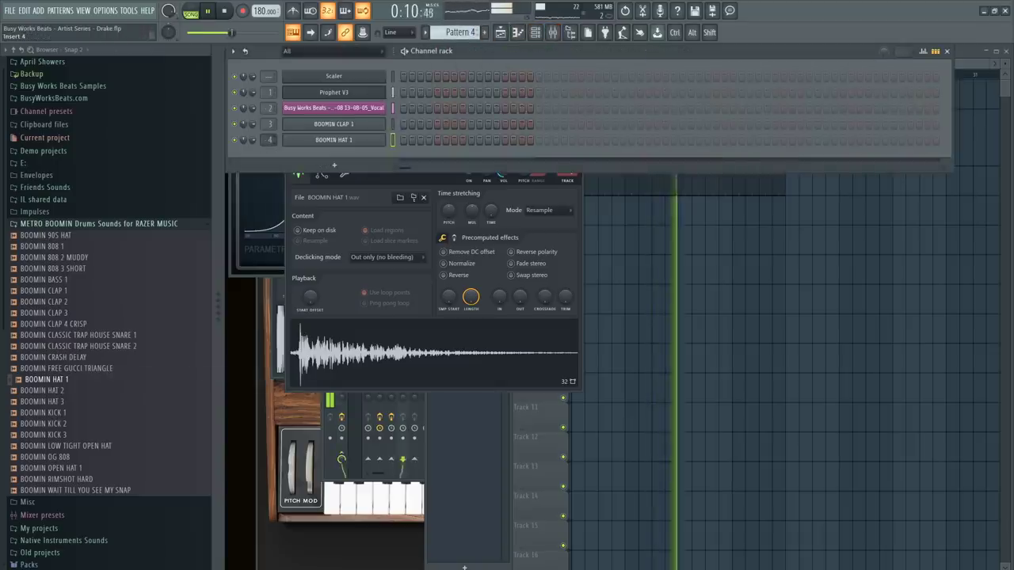
right_click(315, 150)
click(657, 203)
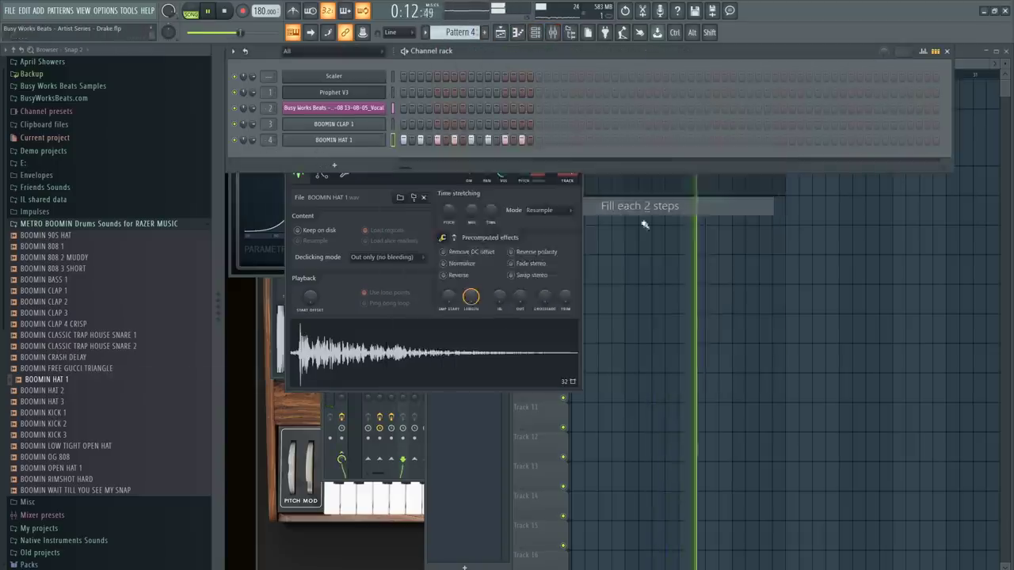
Paint the hi-hat pattern along Track 4 to bar 17 and snap clips to whole bars
key(F5)
click(582, 216)
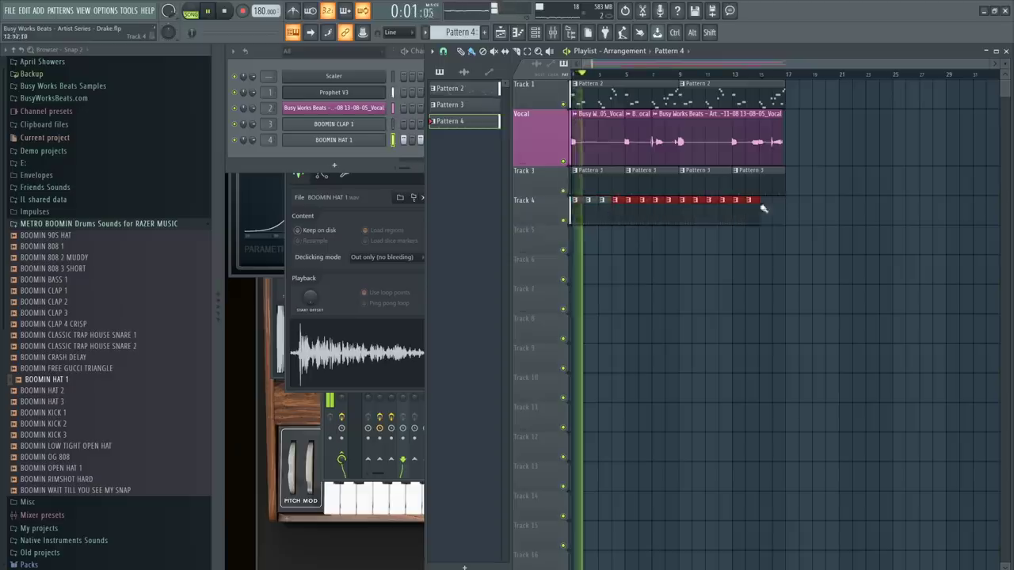
drag(582, 216, 780, 209)
key(space)
click(443, 51)
click(479, 335)
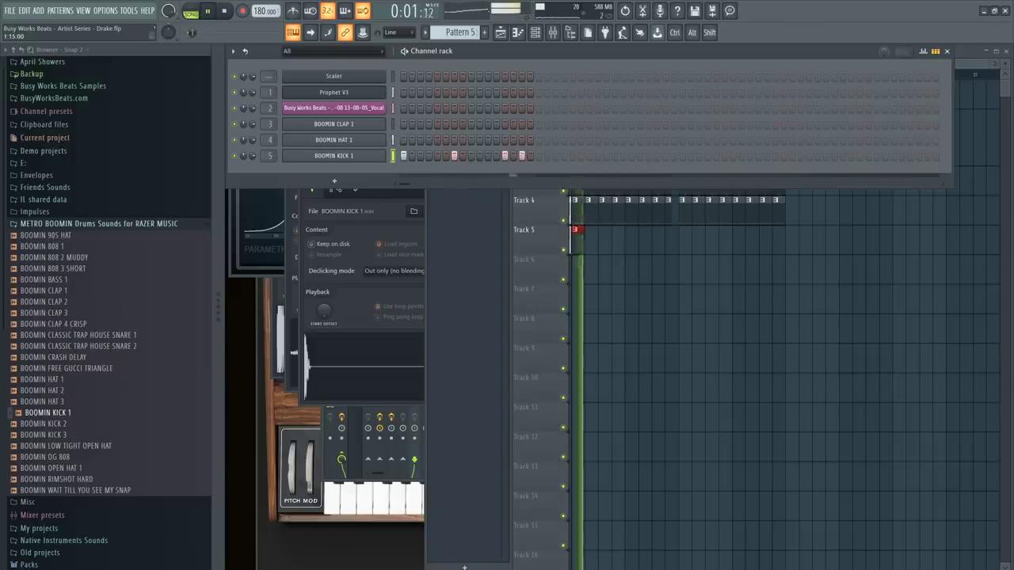
Program BOOMIN KICK 1 hits across the early and middle steps of the 32-step pattern
click(522, 155)
click(572, 155)
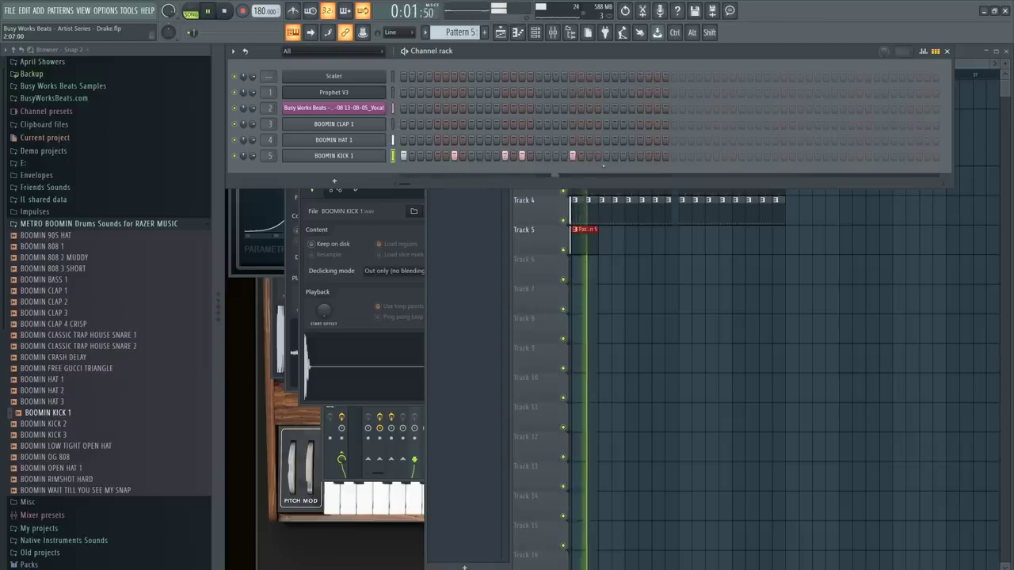
key(space)
click(674, 155)
click(707, 155)
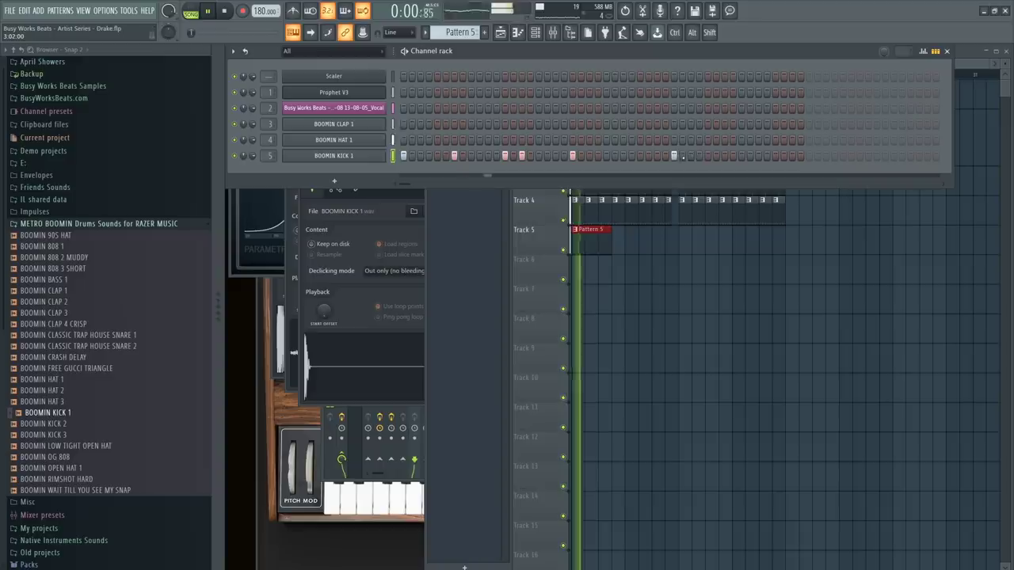
key(space)
Check the kick's Miscellaneous settings, add two hits near the pattern end, and play the song
click(359, 189)
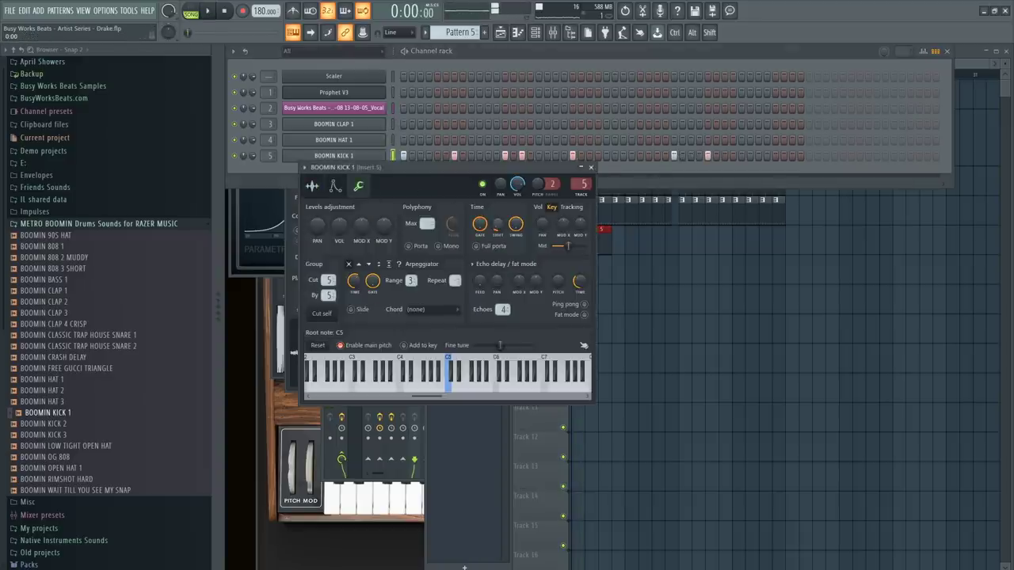
click(591, 167)
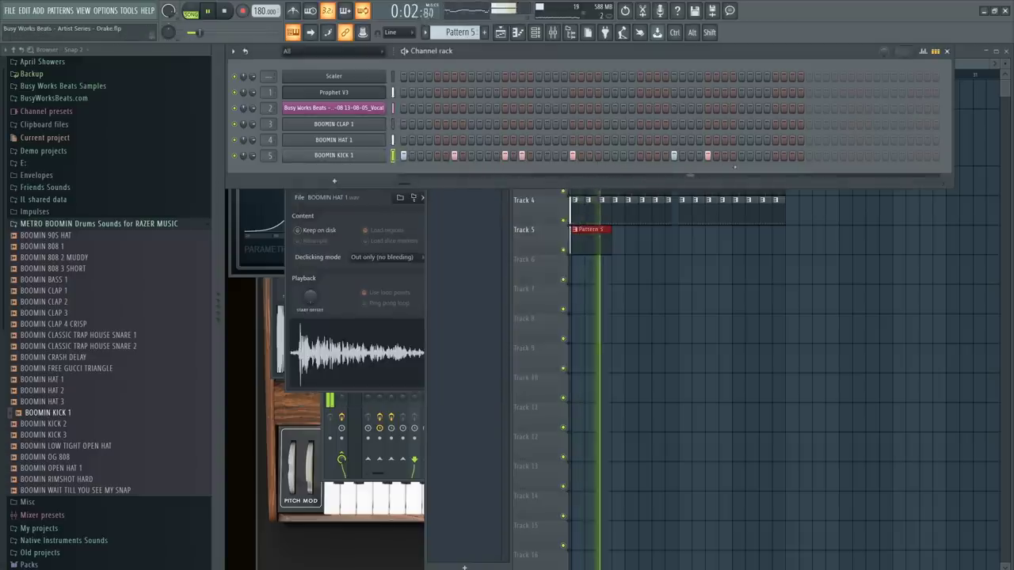
click(707, 156)
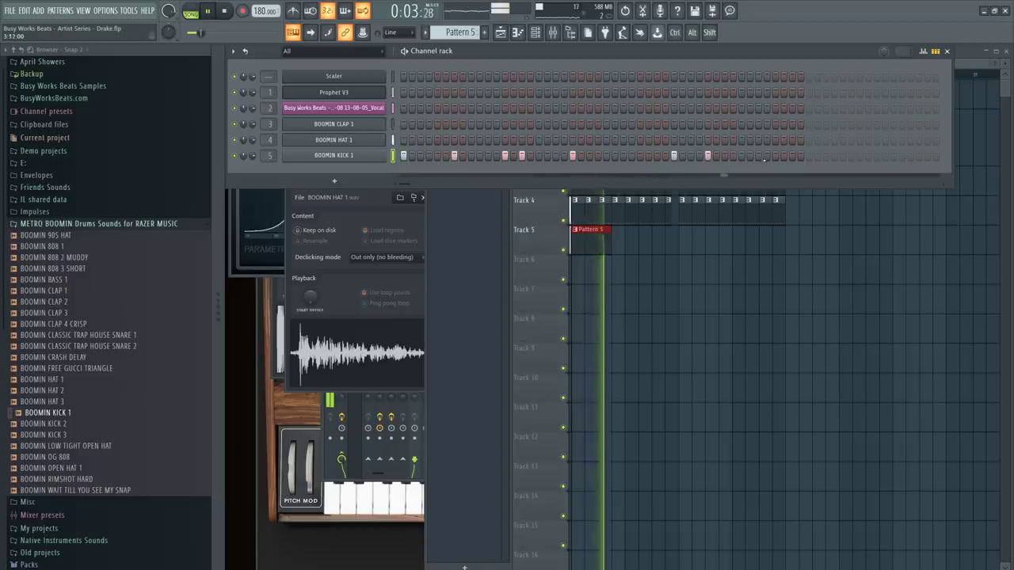
click(776, 156)
key(space)
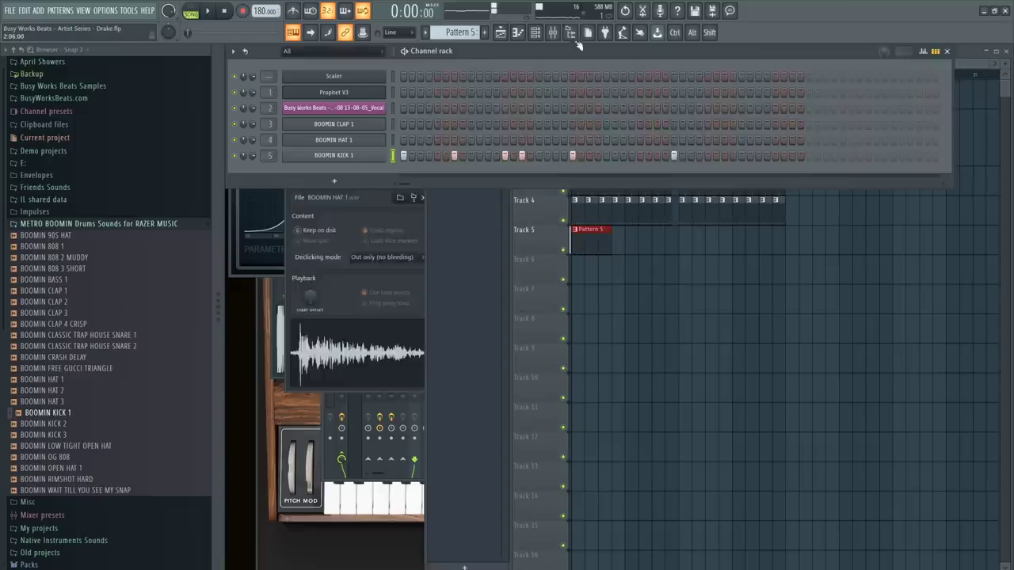
key(F5)
key(space)
Place a second kick clip on Track 5 and make it unique as Pattern 6
click(648, 236)
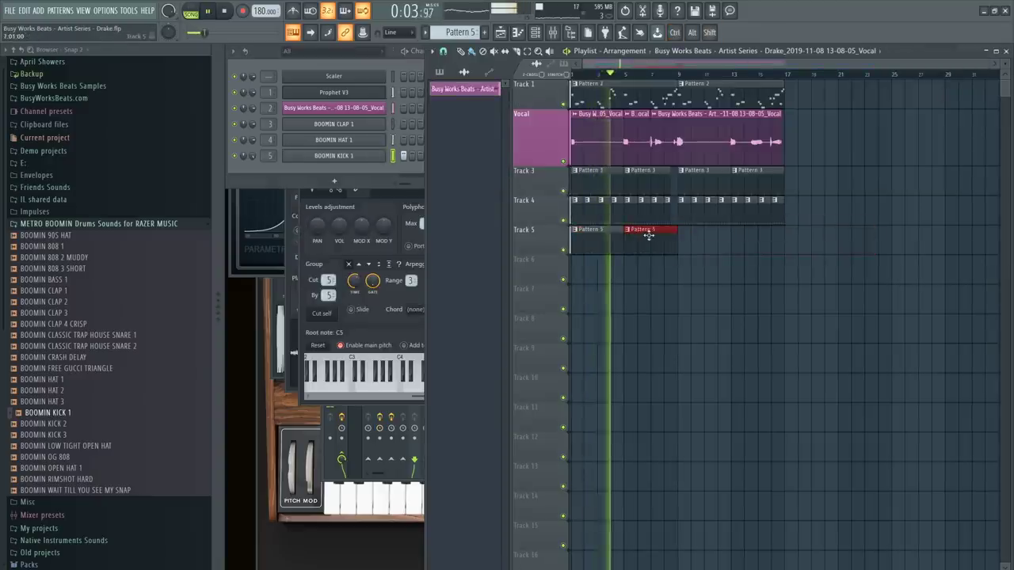
right_click(627, 235)
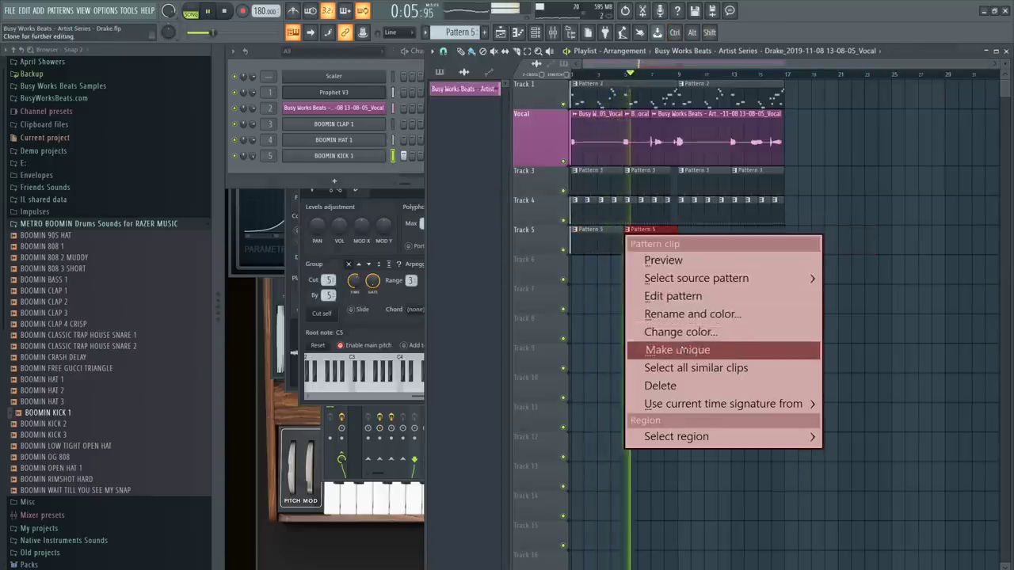
click(678, 350)
Edit Pattern 6's kick steps and play back its bars in the arrangement
key(F6)
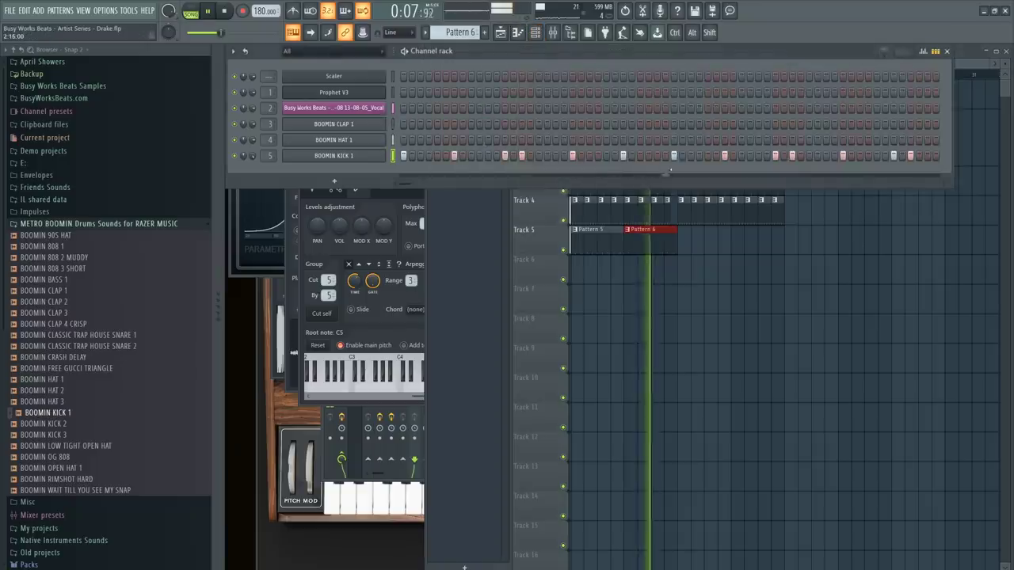
click(711, 285)
drag(626, 82, 678, 82)
key(space)
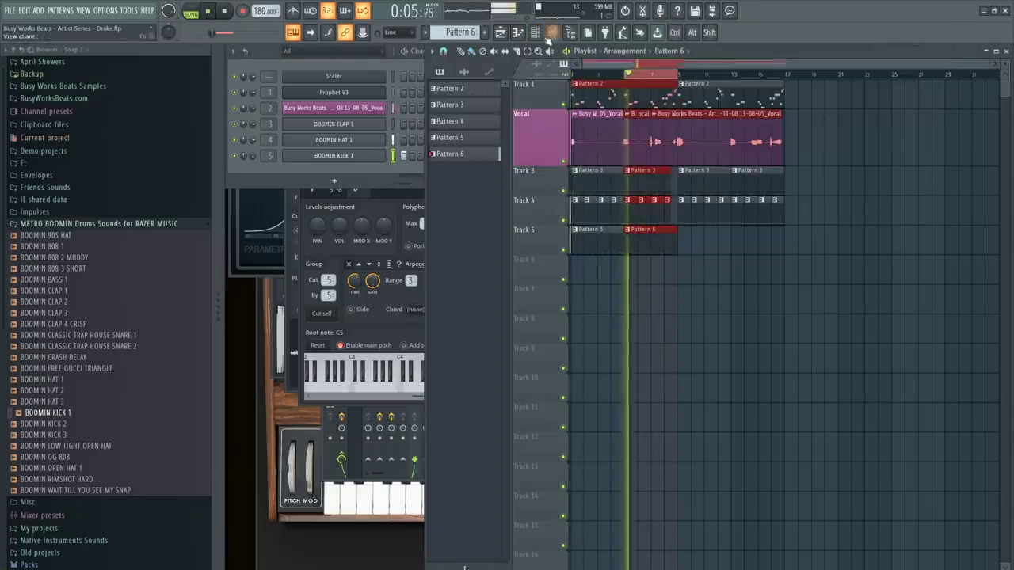
key(F6)
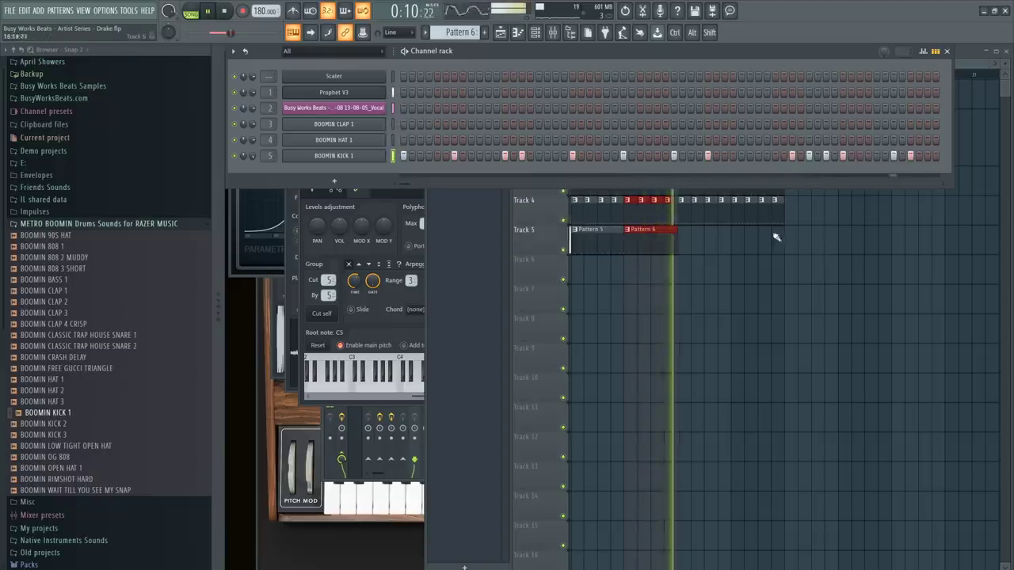
click(769, 266)
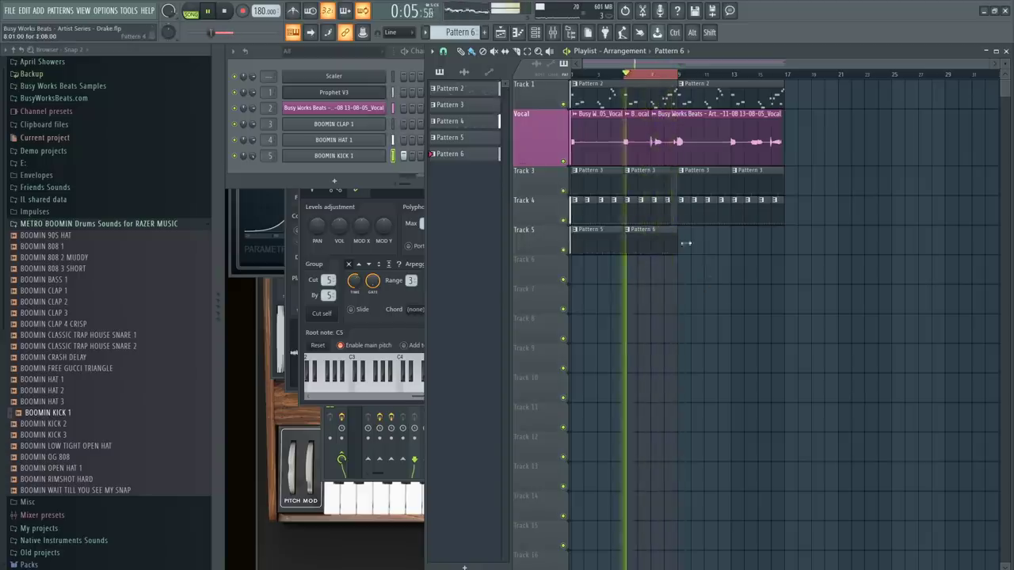
Load Fruity Soft Clipper into the kick's mixer insert
key(F9)
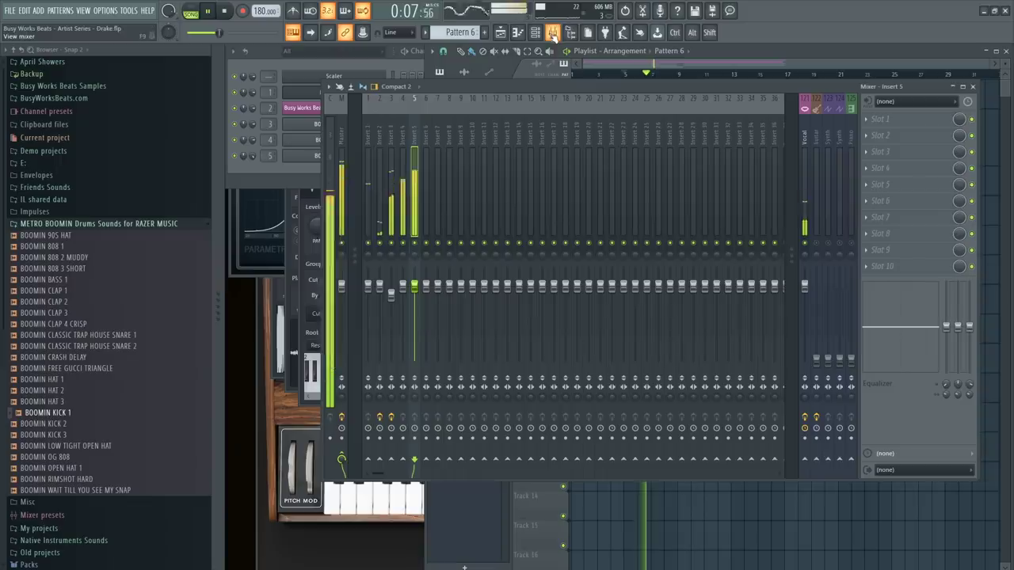
click(878, 119)
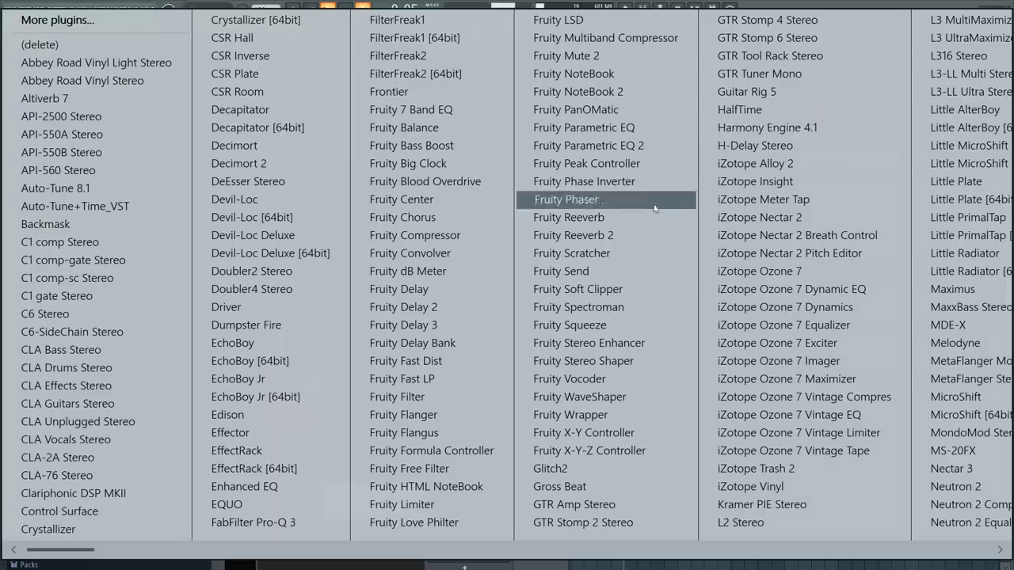
click(578, 290)
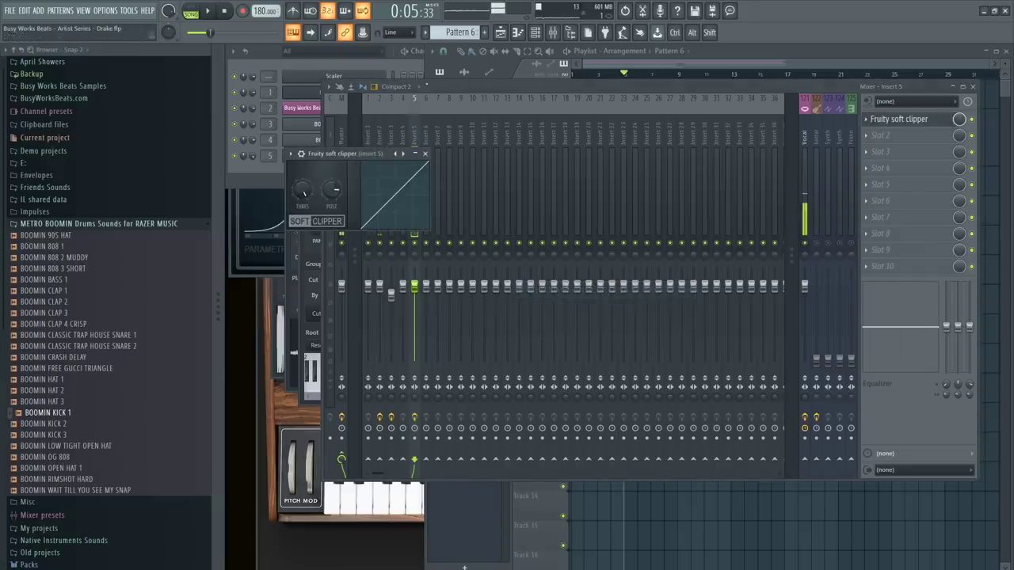
Check the kick channel settings and Insert 4, then place an open-hat clip on Track 6
key(F6)
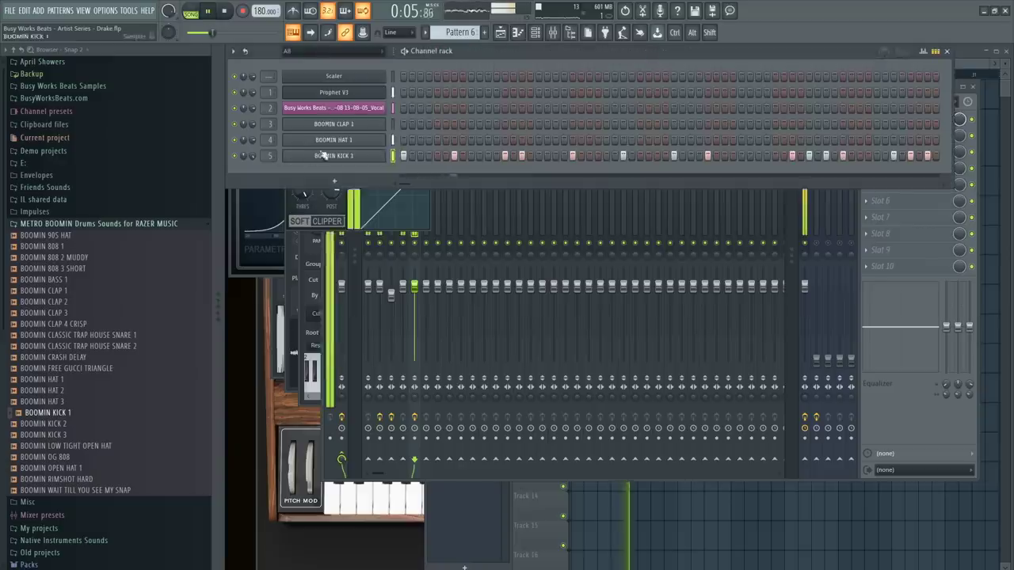
click(333, 155)
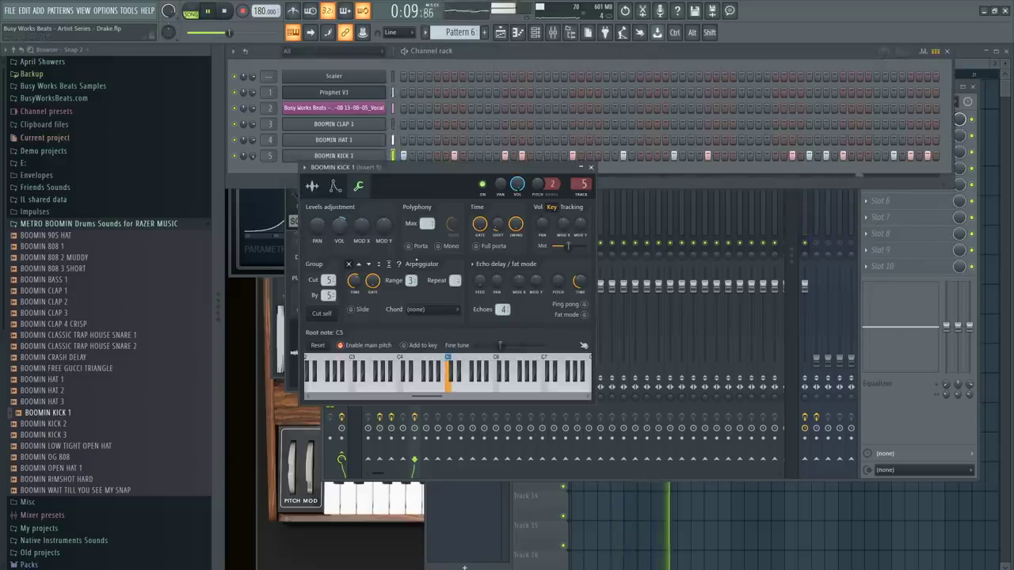
key(F9)
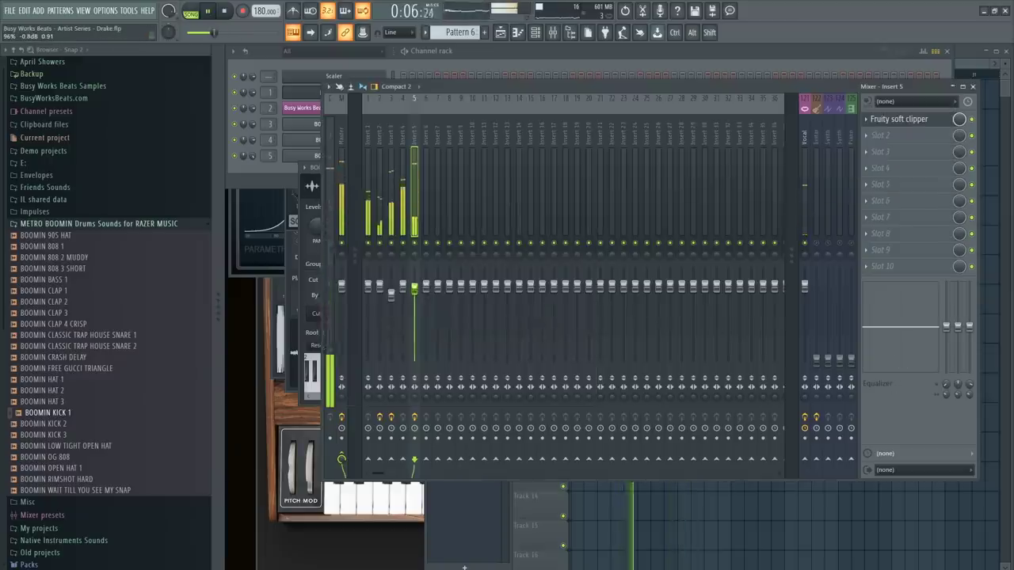
click(403, 286)
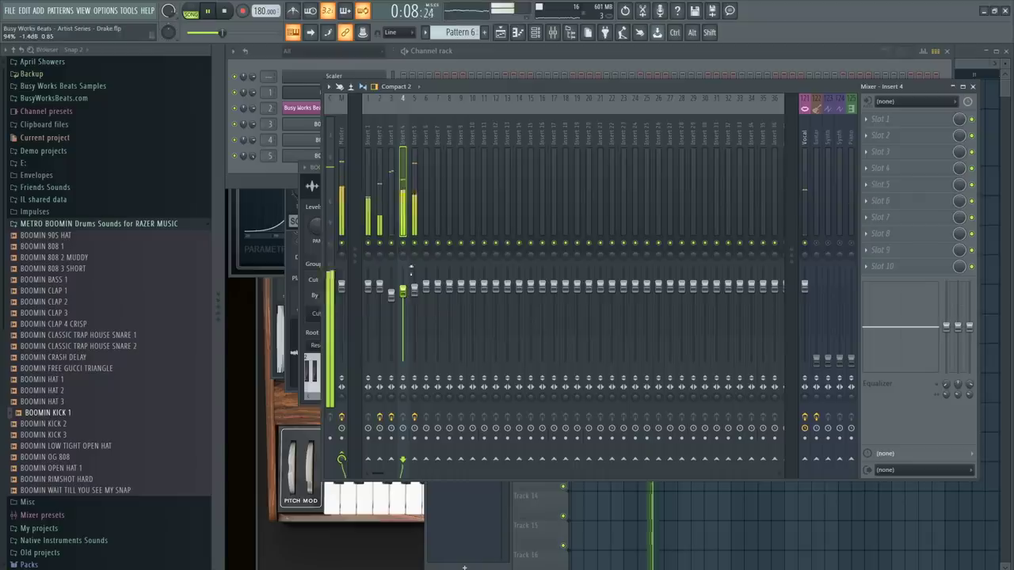
click(463, 54)
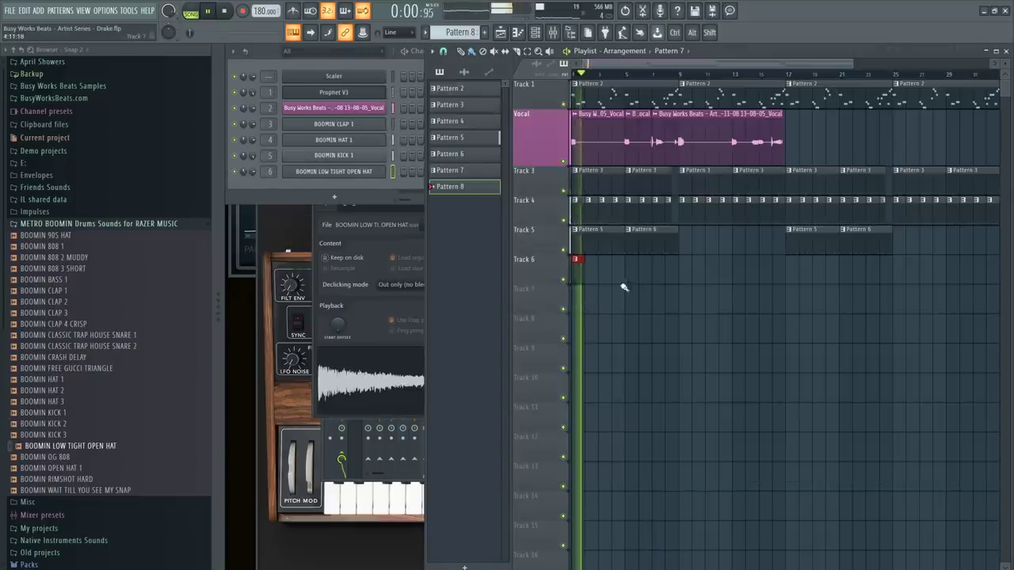
click(629, 260)
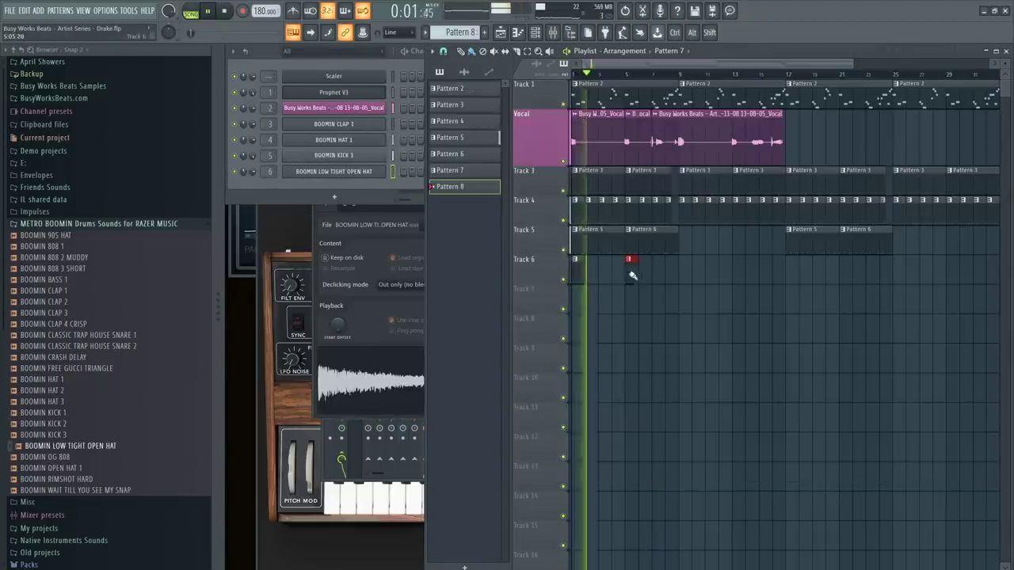
Add more Pattern 8 open-hat clips along Track 6 and open the instrument list for a new channel
click(680, 270)
click(735, 271)
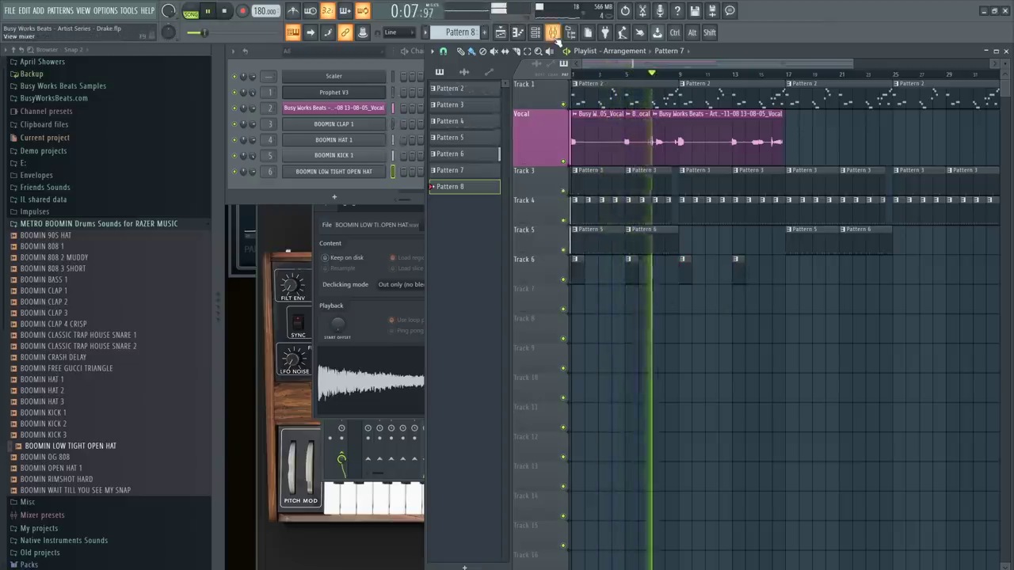
click(552, 33)
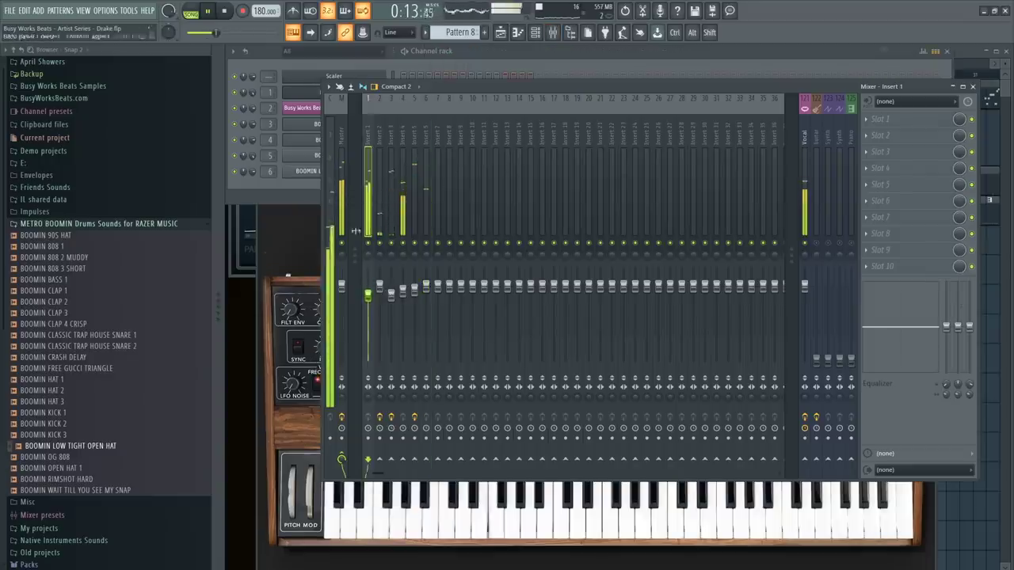
click(293, 198)
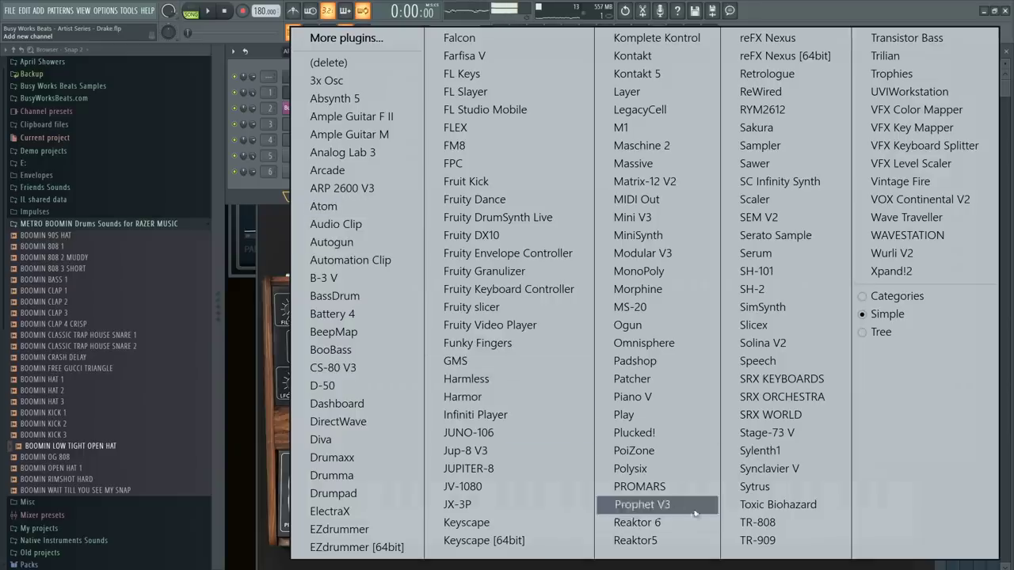
Add a second Prophet V3 channel and load the Lead preset 75 Lead Soft
click(670, 502)
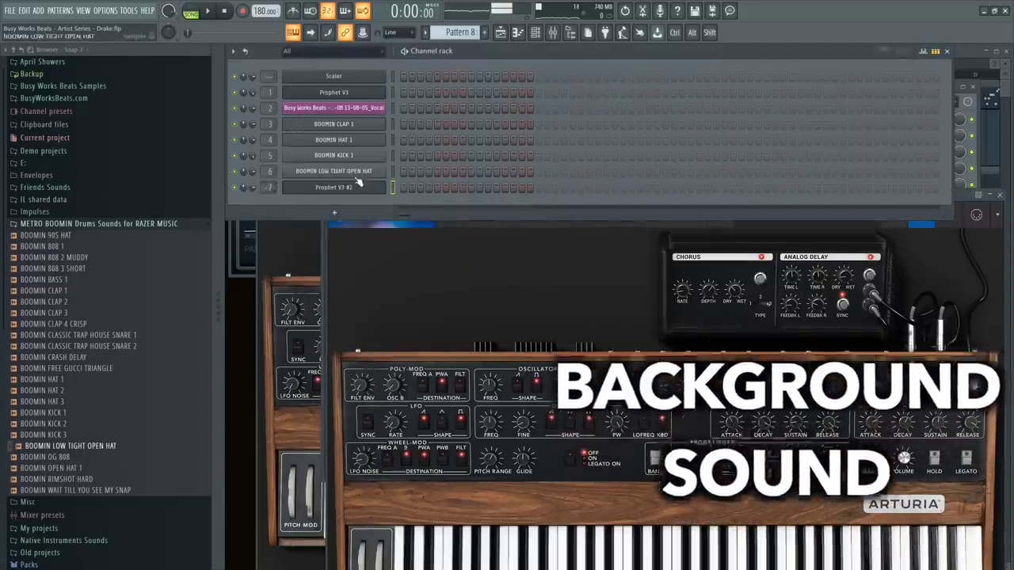
click(482, 207)
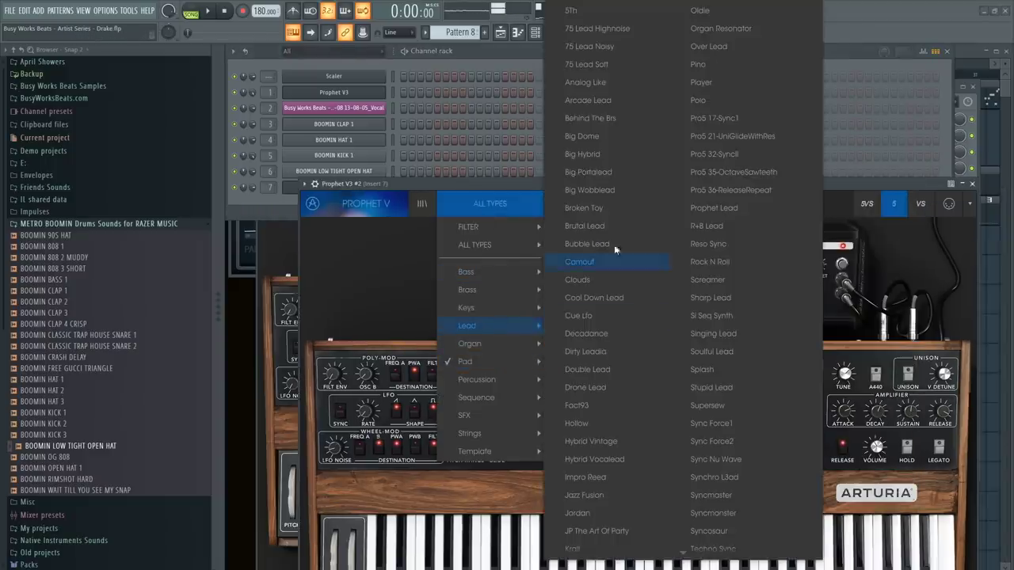
click(588, 27)
key(space)
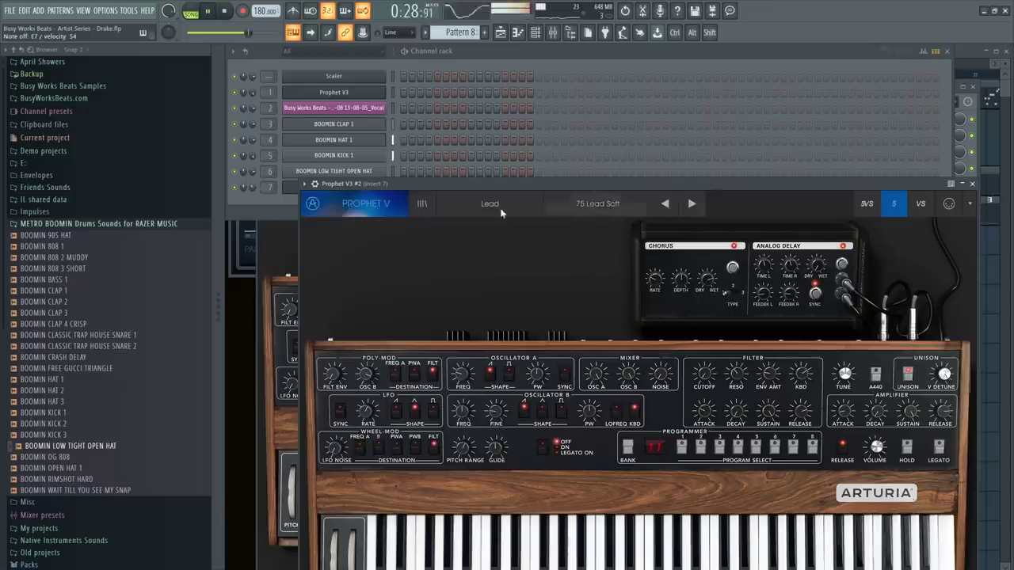
click(244, 187)
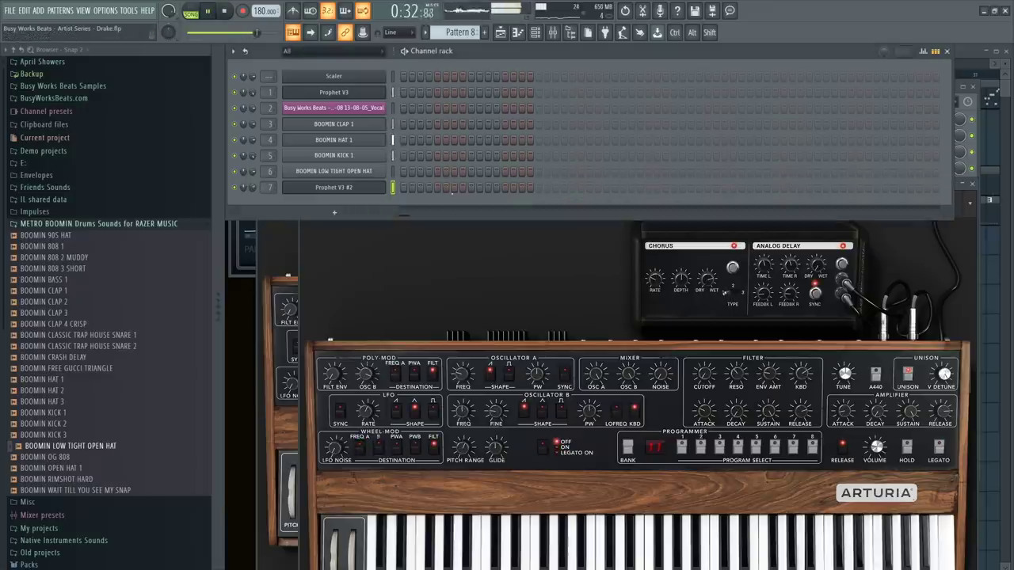
Live-record the Prophet V3 #2 lead melody with Notes and automation, then open the mixer
click(243, 10)
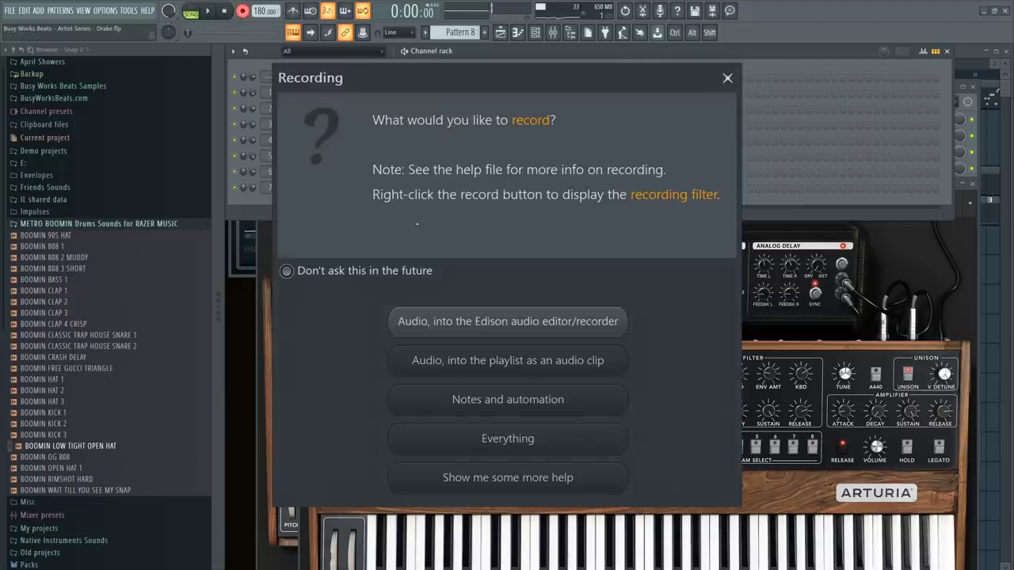
click(469, 400)
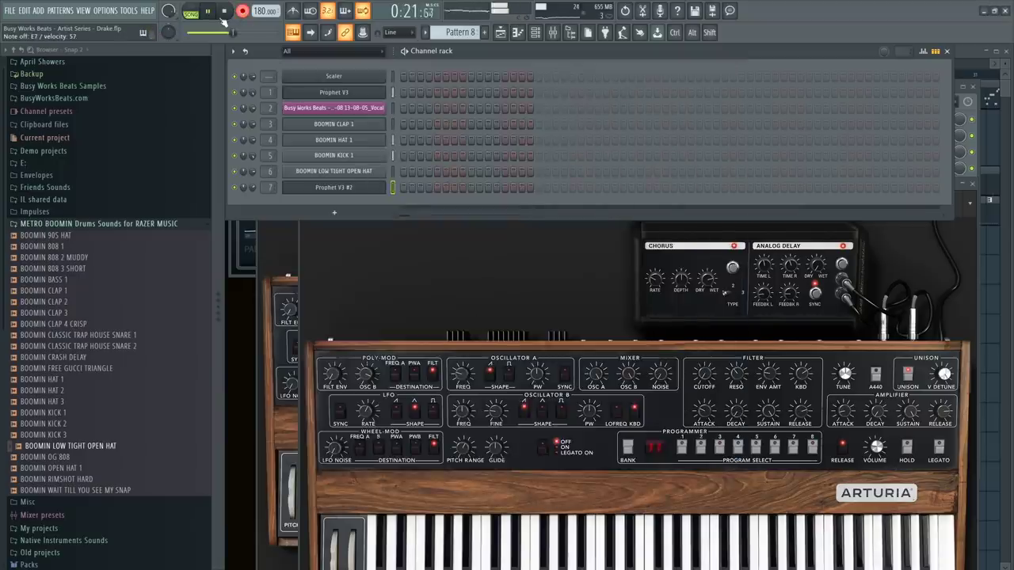
click(224, 18)
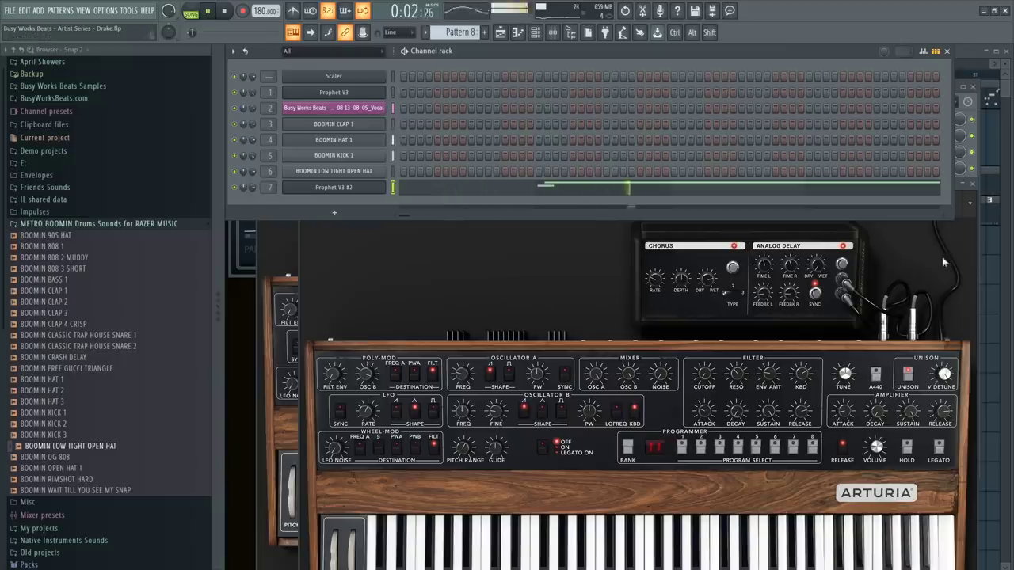
key(F5)
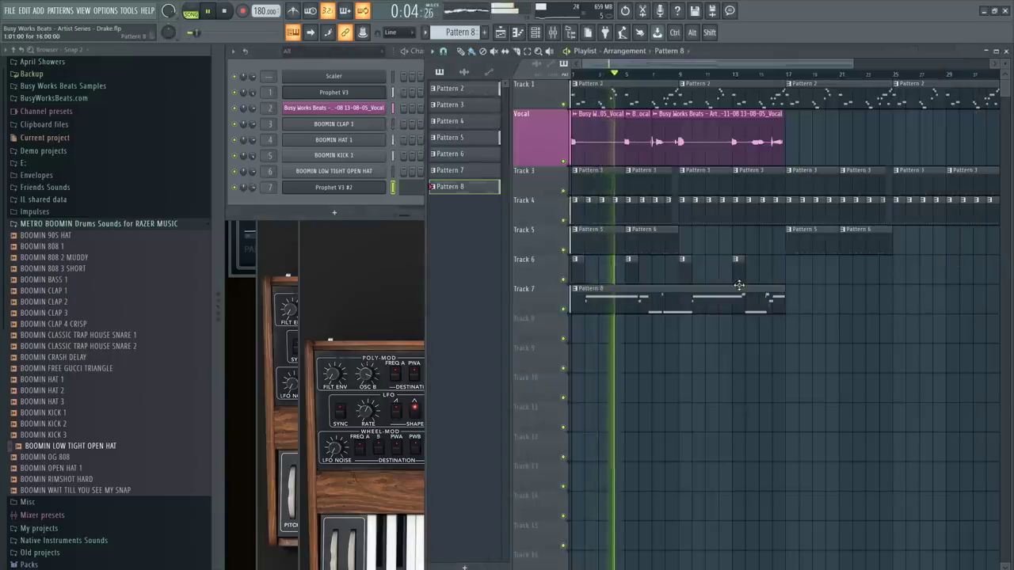
key(space)
click(553, 33)
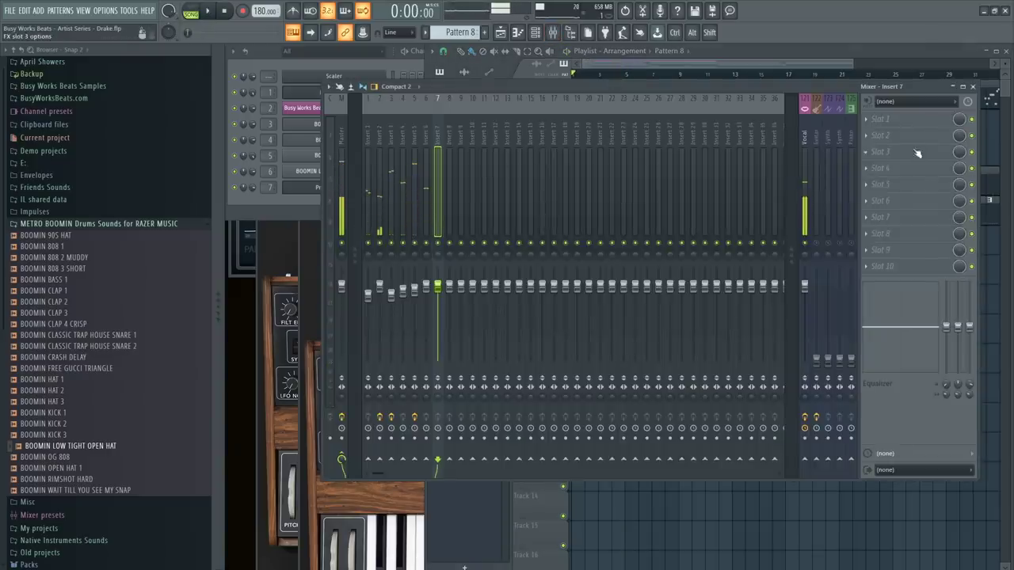
Load Fruity Reeverb 2 on Insert 7 at about 61% wet and audition it
click(889, 129)
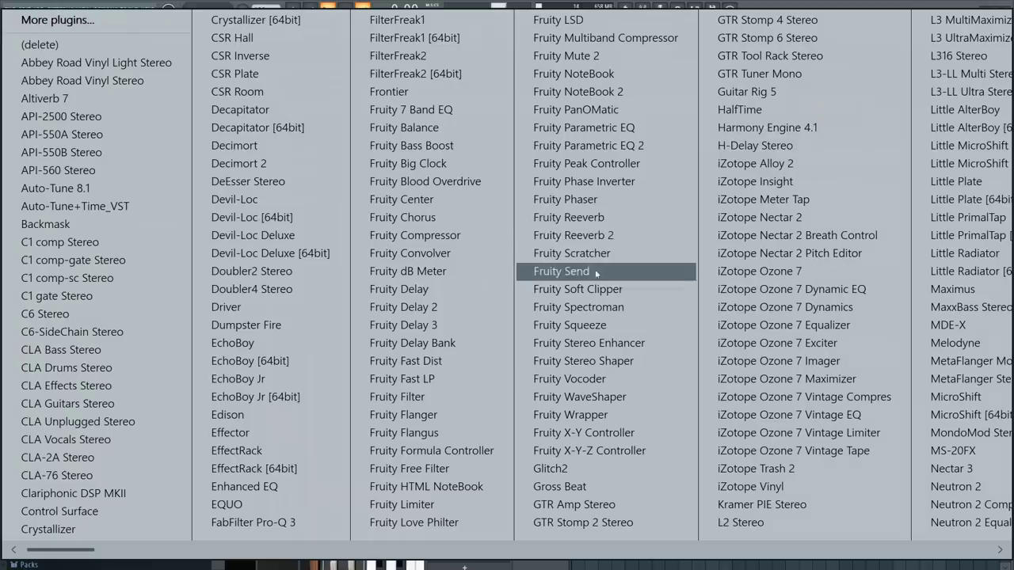
click(627, 237)
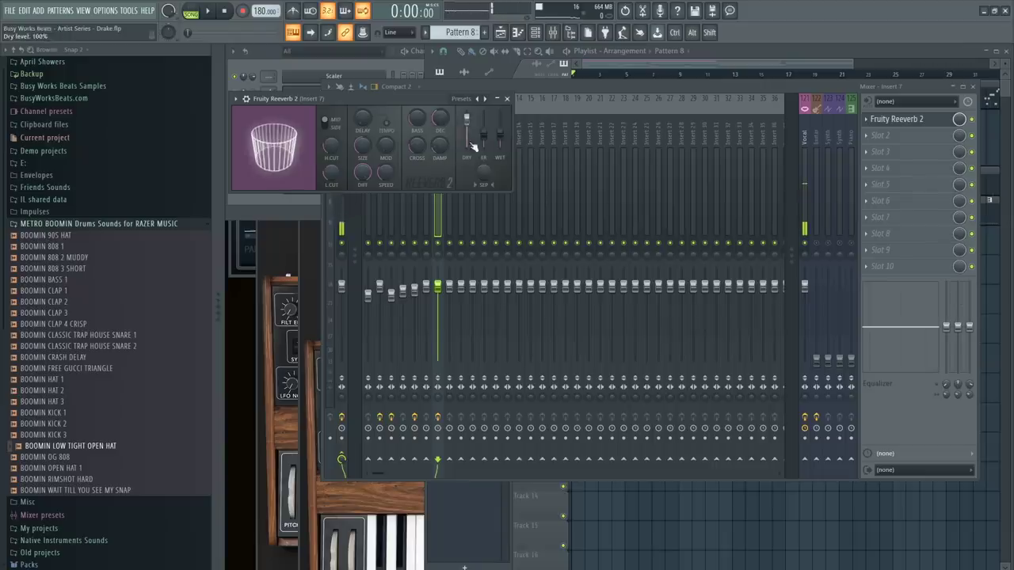
key(space)
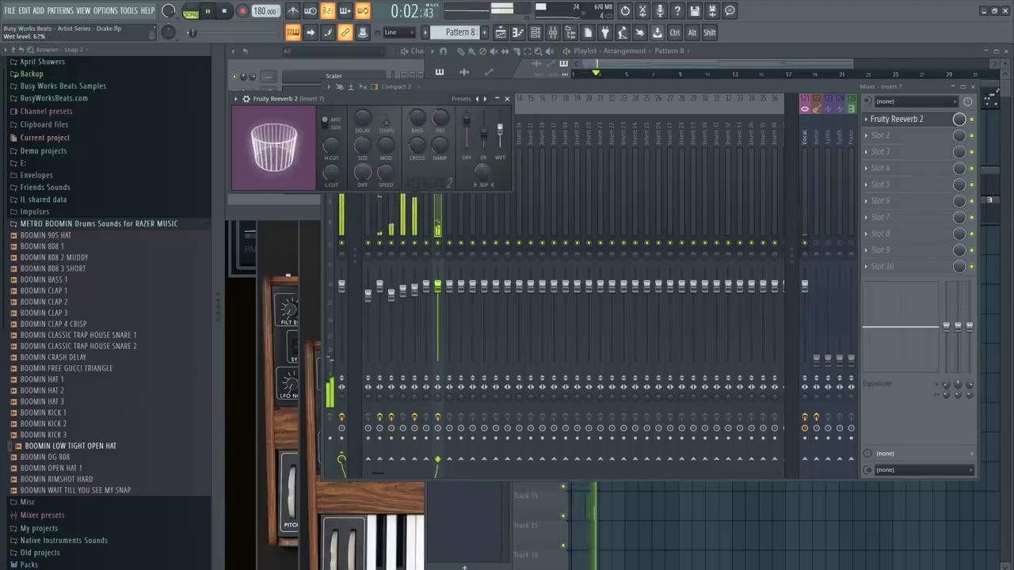
click(507, 98)
key(space)
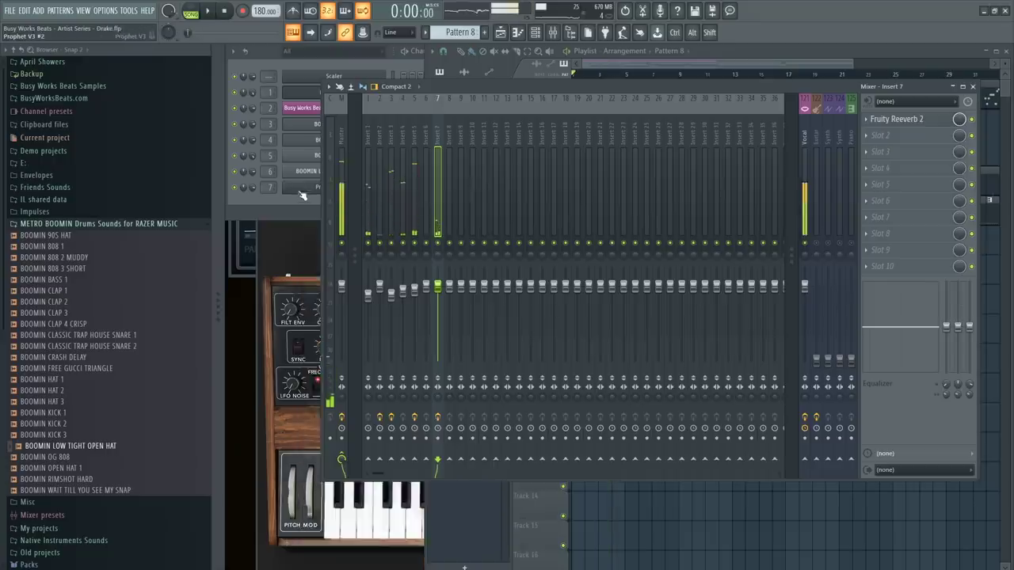
click(301, 189)
Move the Prophet V window aside, zoom the playlist, and hide the browser panel
mouse_move(688, 184)
mouse_down()
mouse_move(669, 131)
mouse_move(628, 78)
mouse_up()
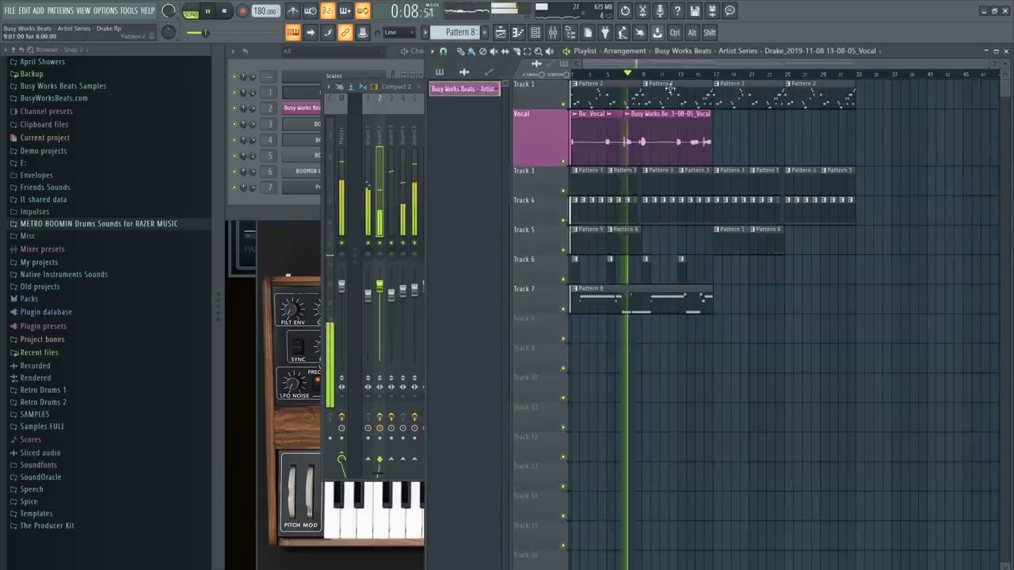
scroll(666, 79, up, 3)
scroll(667, 79, down, 2)
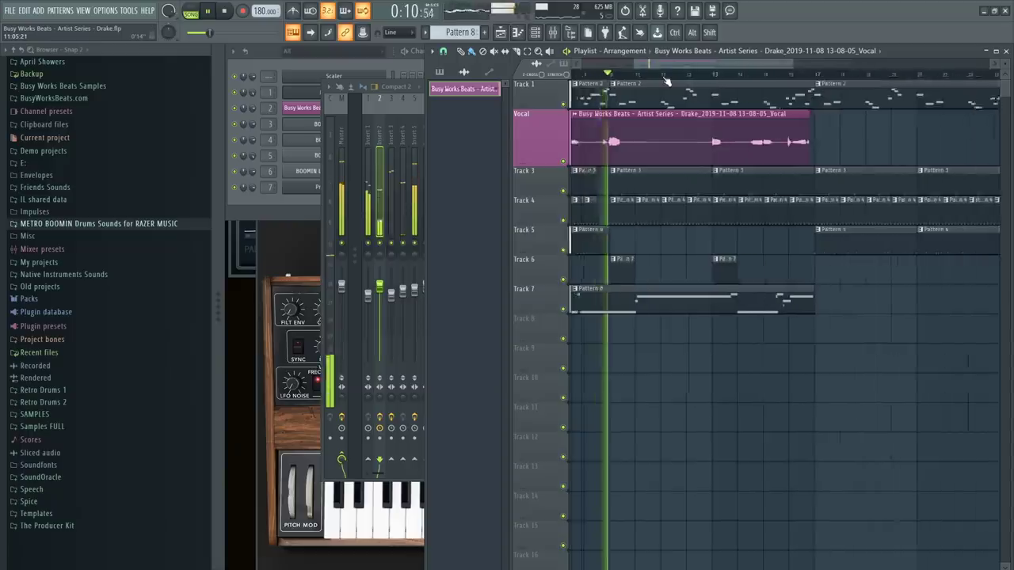
scroll(657, 76, down, 2)
click(570, 33)
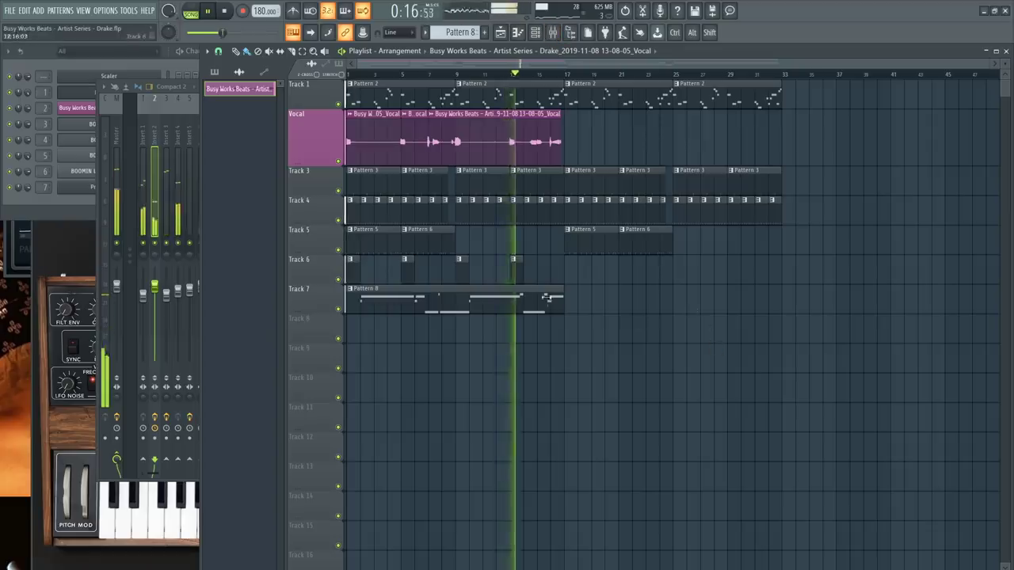
Switch the playlist picker to show the project's Patterns list
click(228, 71)
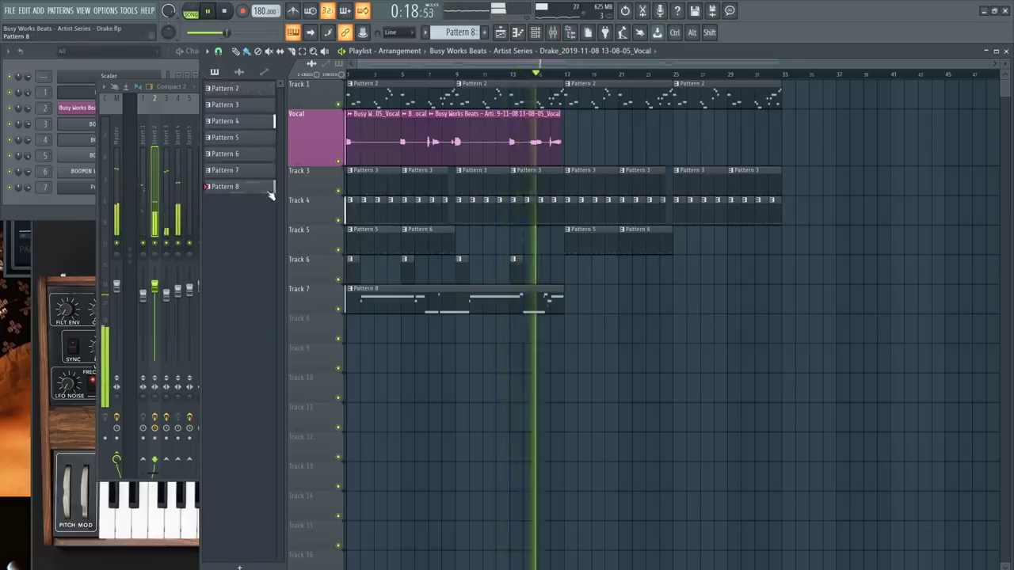